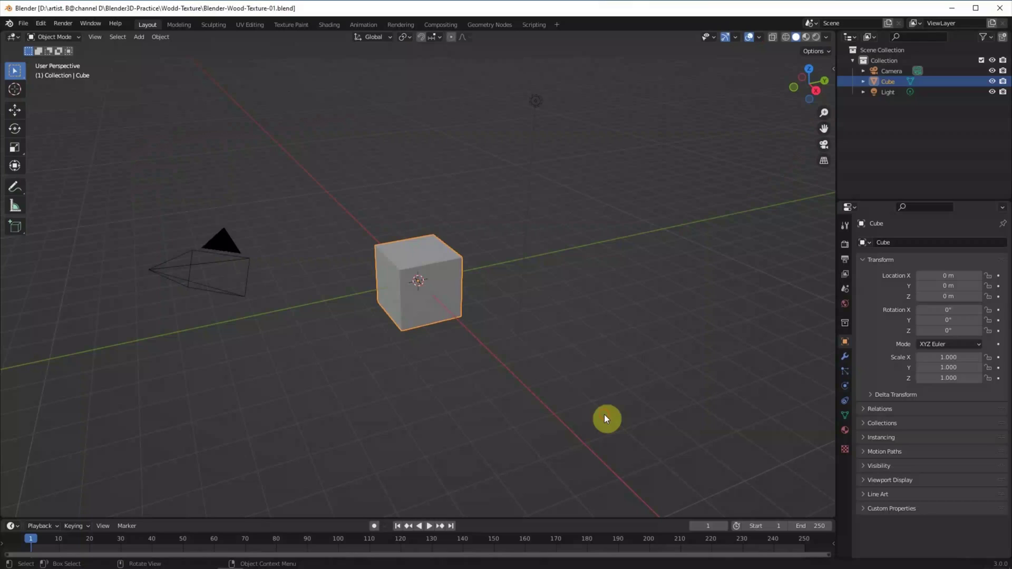
Step: Delete the default light and box-select the camera
{"action": "key", "text": "Delete"}
{"action": "left_click_drag", "start_coordinate": [103, 168], "coordinate": [242, 314]}
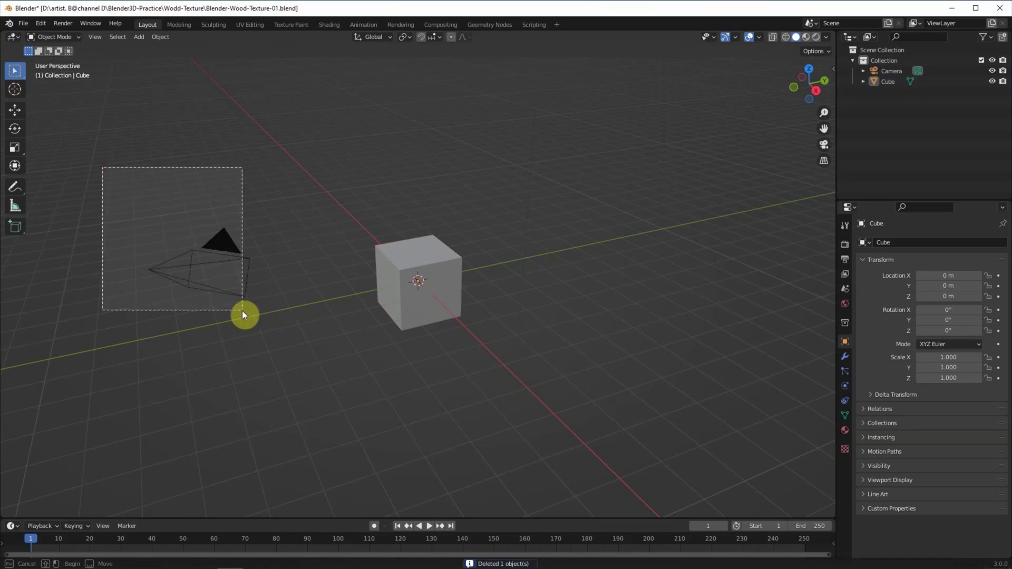
Step: Delete the camera and rename the cube to 'Wood'
{"action": "key", "text": "Delete"}
{"action": "left_click", "coordinate": [887, 71]}
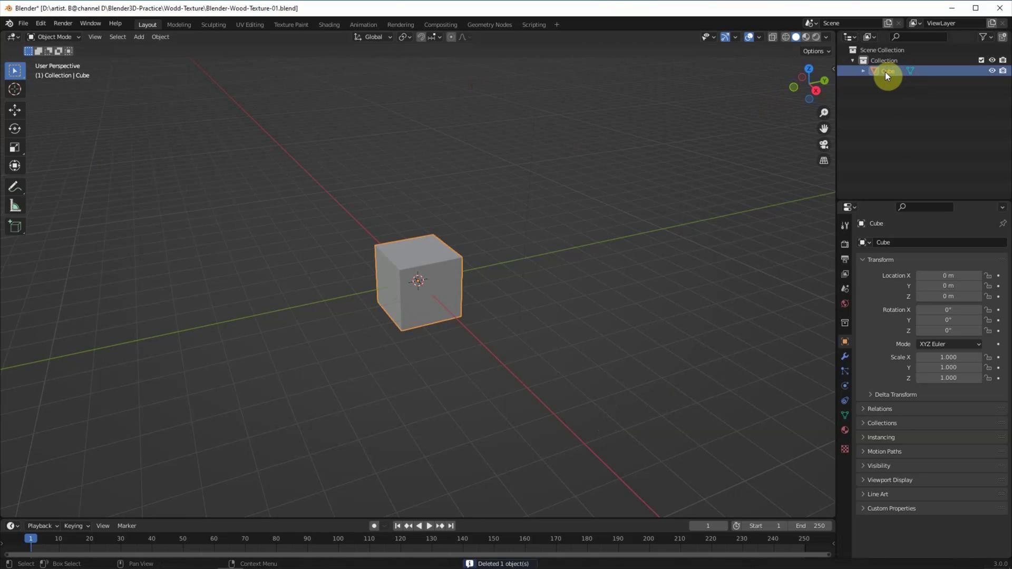
{"action": "double_click", "coordinate": [885, 72]}
{"action": "type", "text": "Wood"}
{"action": "key", "text": "Return"}
Step: Scale the Wood cube into a flat board of 2.492 × 1.655 × 0.147
{"action": "left_click", "coordinate": [580, 150]}
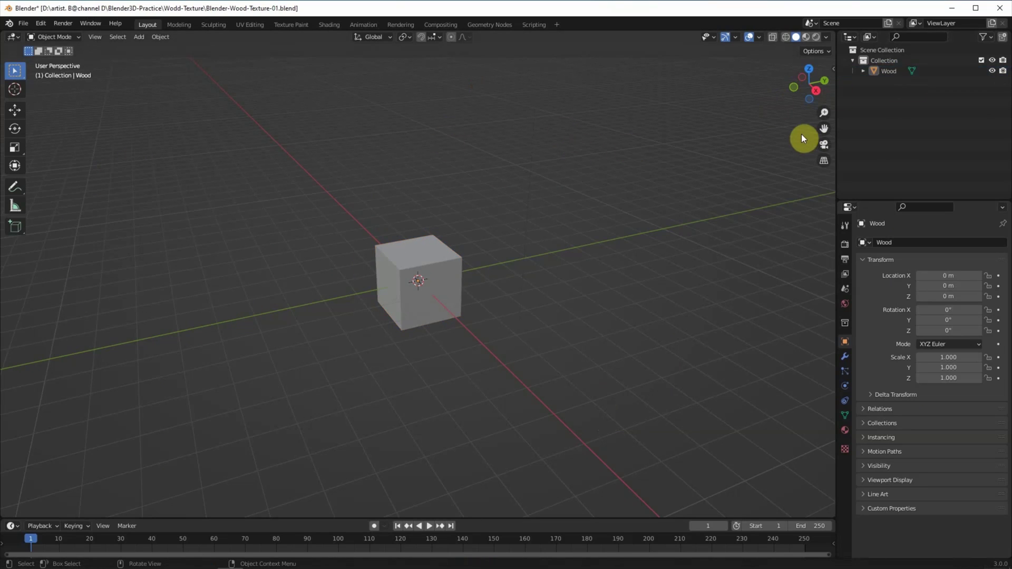
{"action": "left_click", "coordinate": [445, 249]}
{"action": "left_click", "coordinate": [15, 148]}
{"action": "mouse_move", "coordinate": [418, 243]}
{"action": "left_mouse_down"}
{"action": "mouse_move", "coordinate": [419, 275]}
{"action": "mouse_move", "coordinate": [514, 285]}
{"action": "left_mouse_up"}
{"action": "left_click", "coordinate": [808, 69]}
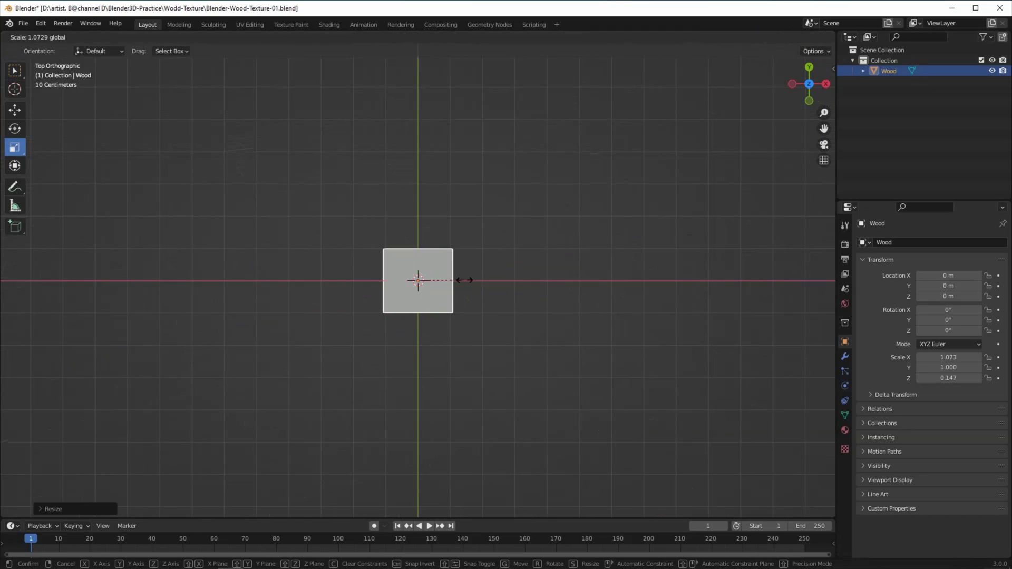
{"action": "left_click_drag", "start_coordinate": [420, 245], "coordinate": [419, 222]}
{"action": "left_click", "coordinate": [549, 271]}
{"action": "middle_click_drag", "start_coordinate": [549, 270], "coordinate": [510, 299]}
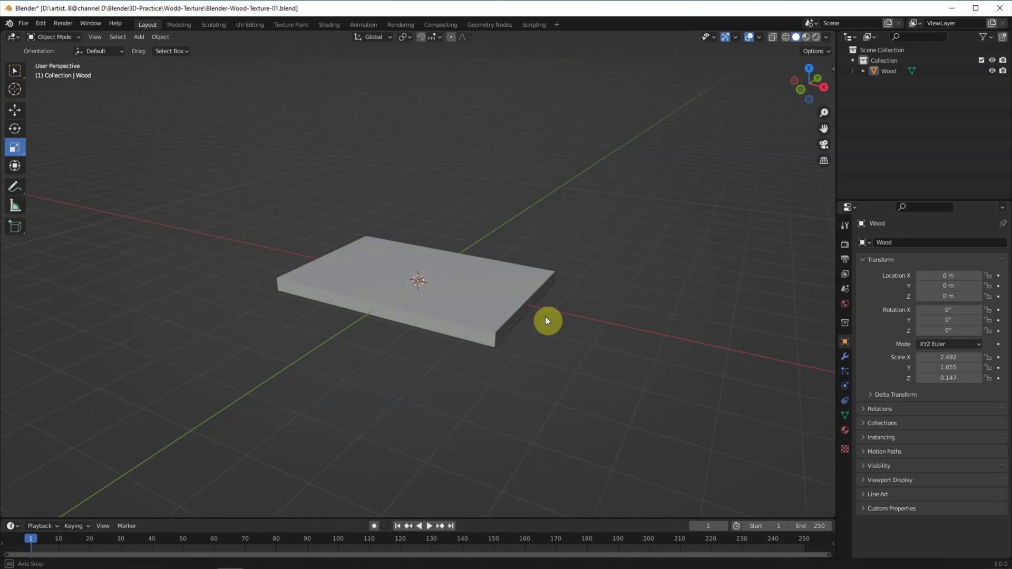
Step: Widen the right-hand panels and turn the Outliner area into a 3D Viewport
{"action": "left_click_drag", "start_coordinate": [836, 174], "coordinate": [724, 165]}
{"action": "left_click", "coordinate": [734, 39]}
{"action": "left_click", "coordinate": [458, 67]}
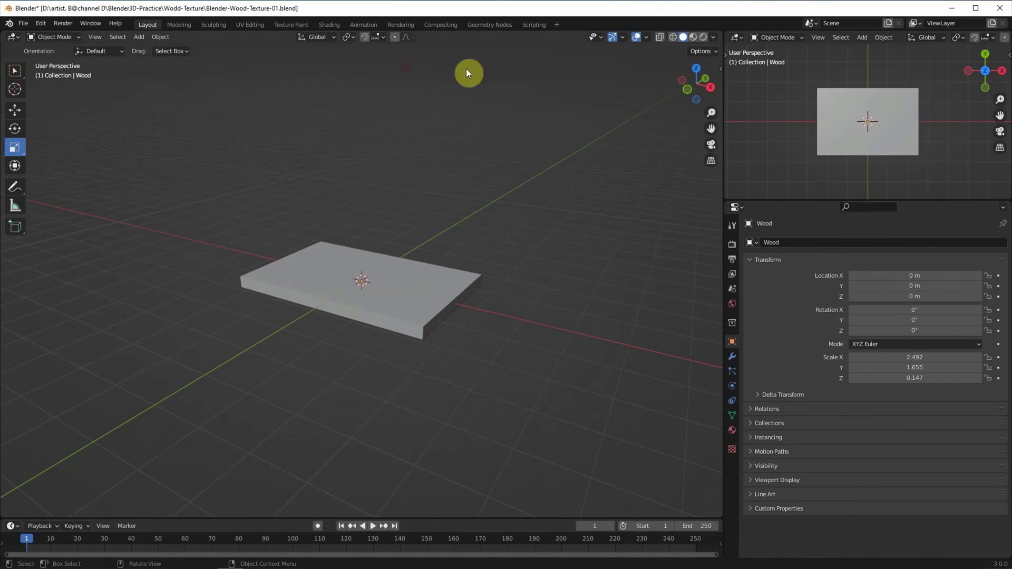
Step: Switch the main area to the Shader Editor and orbit the small 3D view into perspective
{"action": "left_click", "coordinate": [15, 38]}
{"action": "left_click", "coordinate": [46, 137]}
{"action": "middle_click_drag", "start_coordinate": [304, 241], "coordinate": [466, 119]}
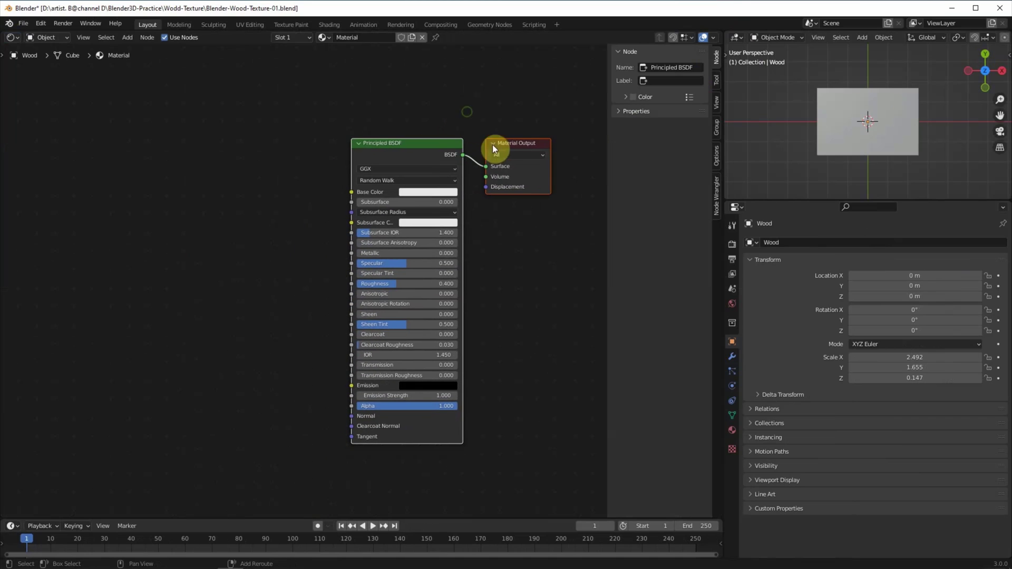
{"action": "mouse_move", "coordinate": [849, 79]}
{"action": "middle_mouse_down"}
{"action": "mouse_move", "coordinate": [836, 103]}
{"action": "mouse_move", "coordinate": [920, 123]}
{"action": "mouse_move", "coordinate": [865, 150]}
{"action": "middle_mouse_up"}
{"action": "scroll", "coordinate": [919, 122], "scroll_direction": "up", "scroll_amount": 2}
{"action": "scroll", "coordinate": [875, 140], "scroll_direction": "up", "scroll_amount": 1}
{"action": "scroll", "coordinate": [876, 144], "scroll_direction": "up", "scroll_amount": 2}
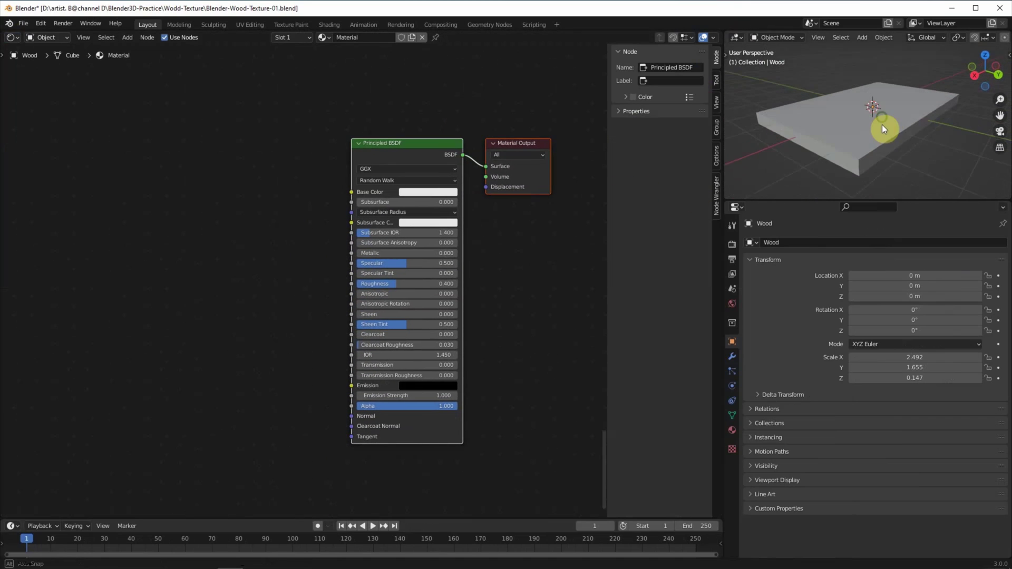
Step: Enlarge the small 3D view in Material Preview shading and hide the node sidebar
{"action": "right_click", "coordinate": [806, 38]}
{"action": "left_click", "coordinate": [780, 67]}
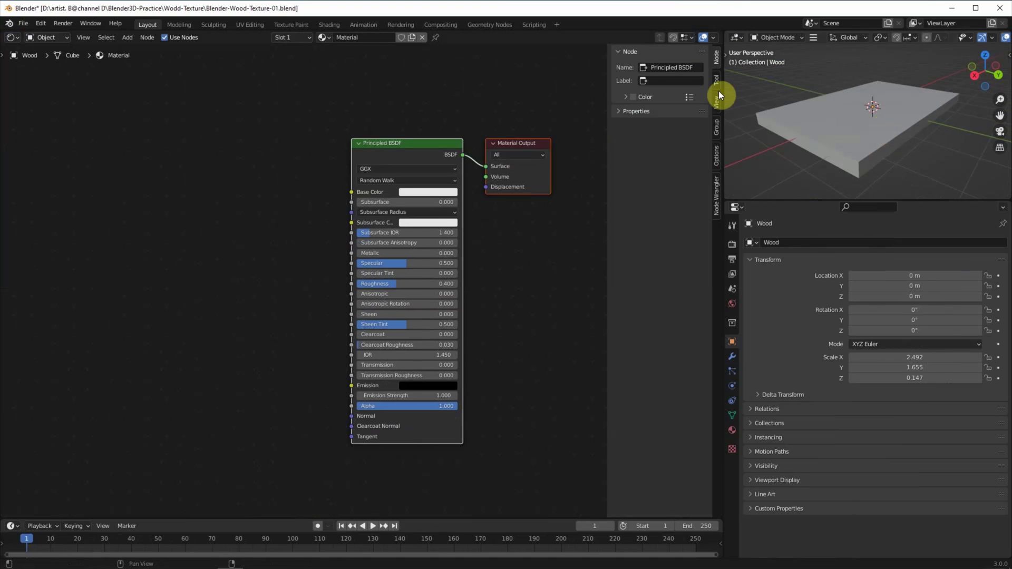
{"action": "left_click_drag", "start_coordinate": [718, 91], "coordinate": [640, 91]}
{"action": "left_click_drag", "start_coordinate": [698, 199], "coordinate": [693, 267]}
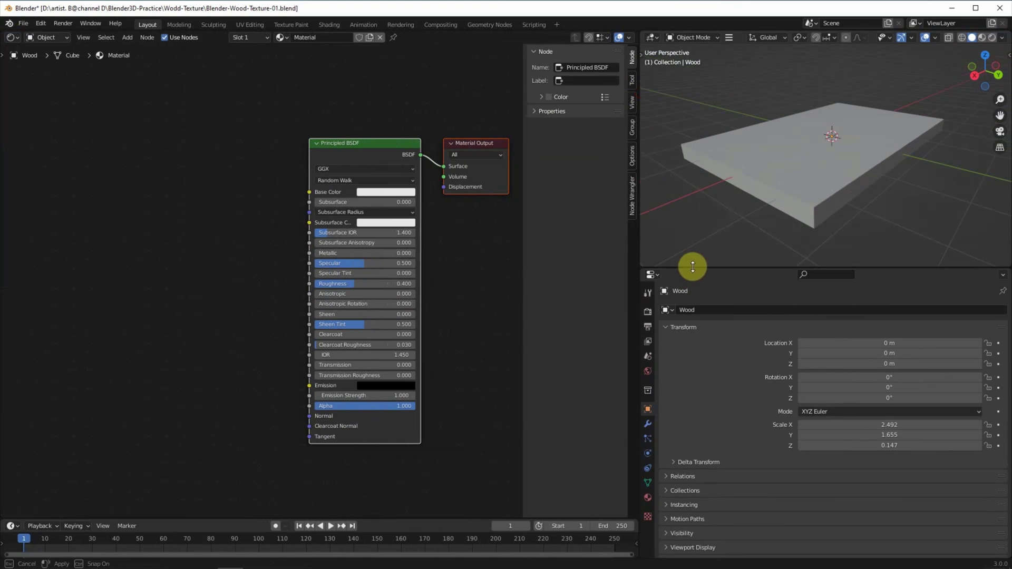
{"action": "left_click", "coordinate": [982, 38]}
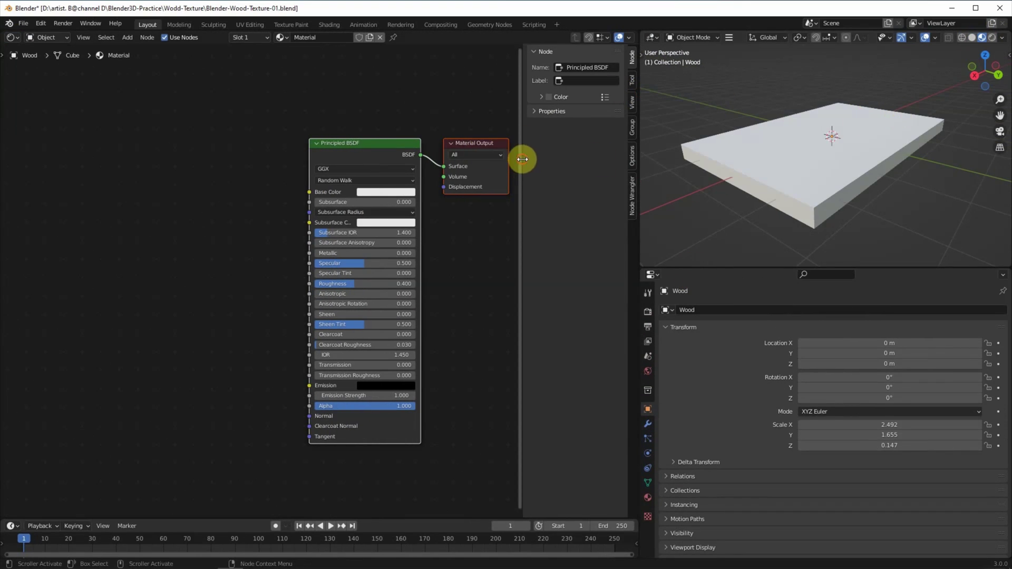
{"action": "key", "text": "n"}
{"action": "left_click_drag", "start_coordinate": [452, 142], "coordinate": [515, 129]}
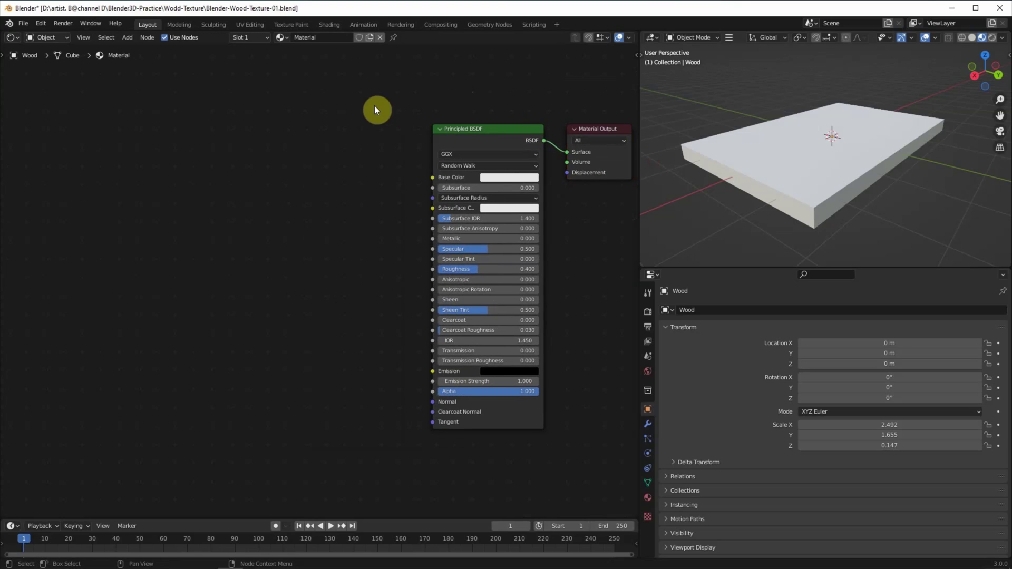
Step: Add Wave Texture and Mapping nodes to the Wood material
{"action": "left_click", "coordinate": [128, 39]}
{"action": "left_click", "coordinate": [183, 58]}
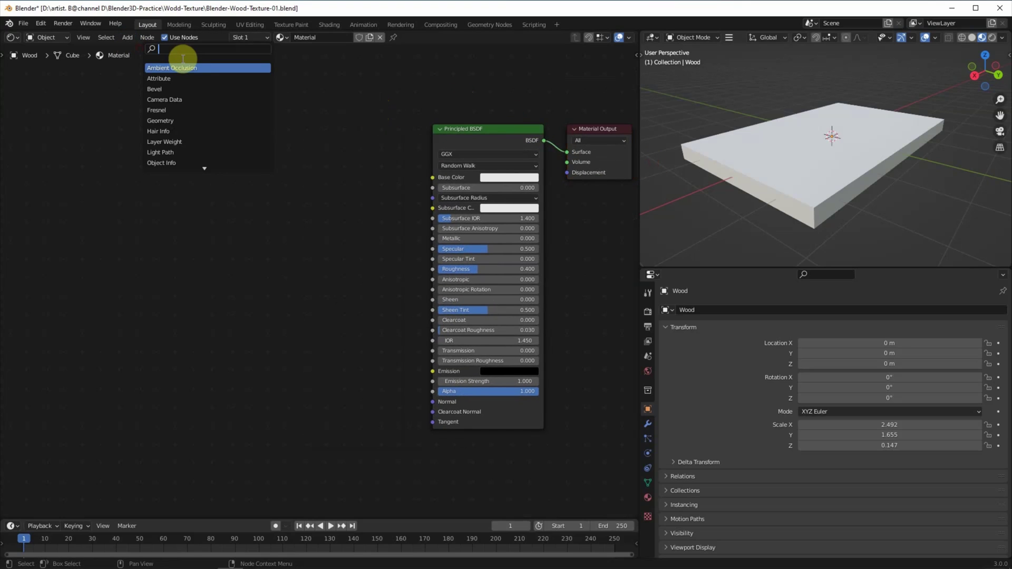
{"action": "type", "text": "wave"}
{"action": "key", "text": "Return"}
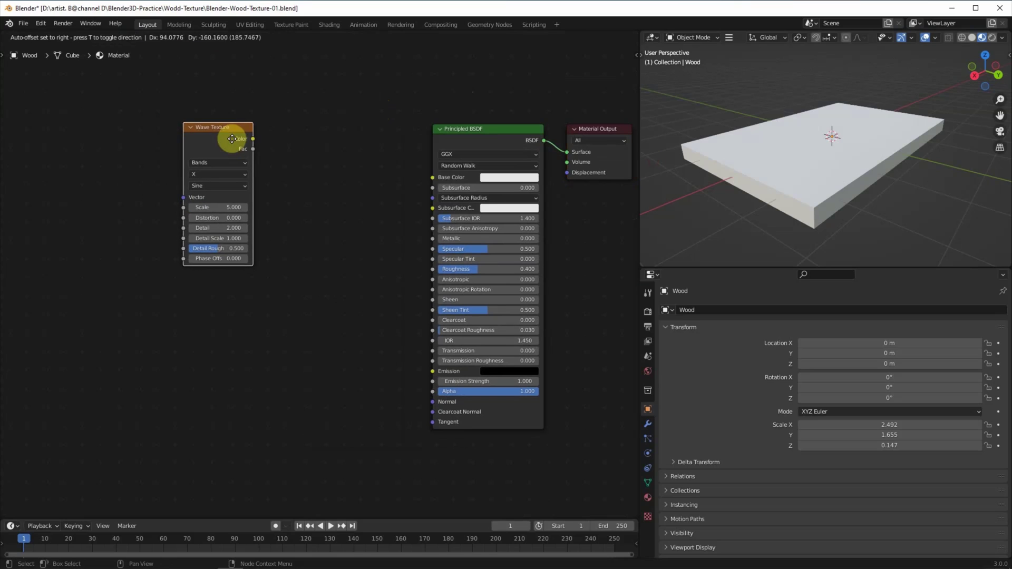
{"action": "left_click", "coordinate": [233, 133]}
{"action": "left_click", "coordinate": [131, 40]}
{"action": "left_click", "coordinate": [140, 58]}
{"action": "type", "text": "mapping"}
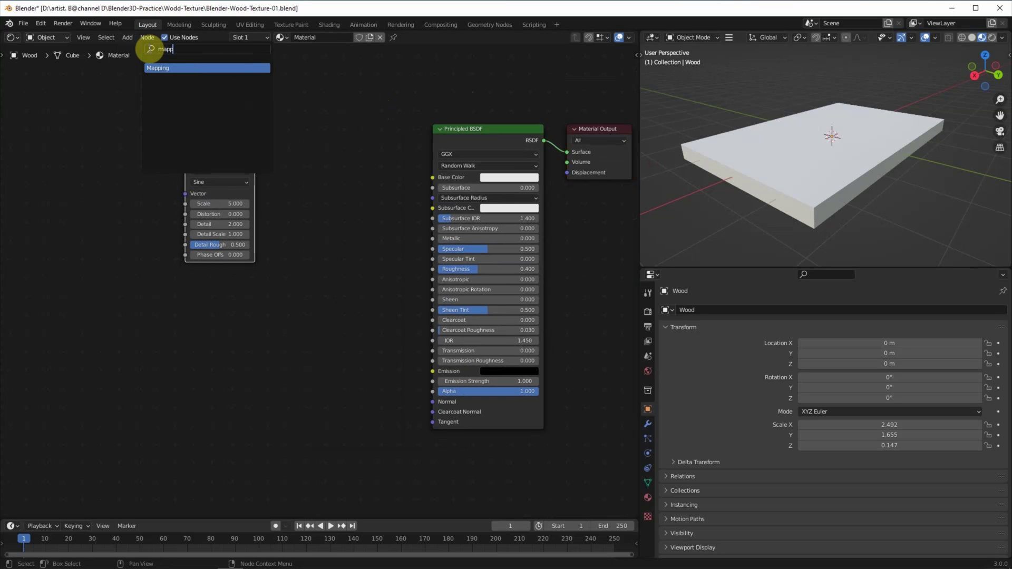
{"action": "key", "text": "Return"}
{"action": "left_click", "coordinate": [107, 59]}
Step: Add a Texture Coordinate node and line it up with Mapping and Wave Texture
{"action": "left_click", "coordinate": [127, 38]}
{"action": "left_click", "coordinate": [143, 51]}
{"action": "type", "text": "texcoord"}
{"action": "key", "text": "Return"}
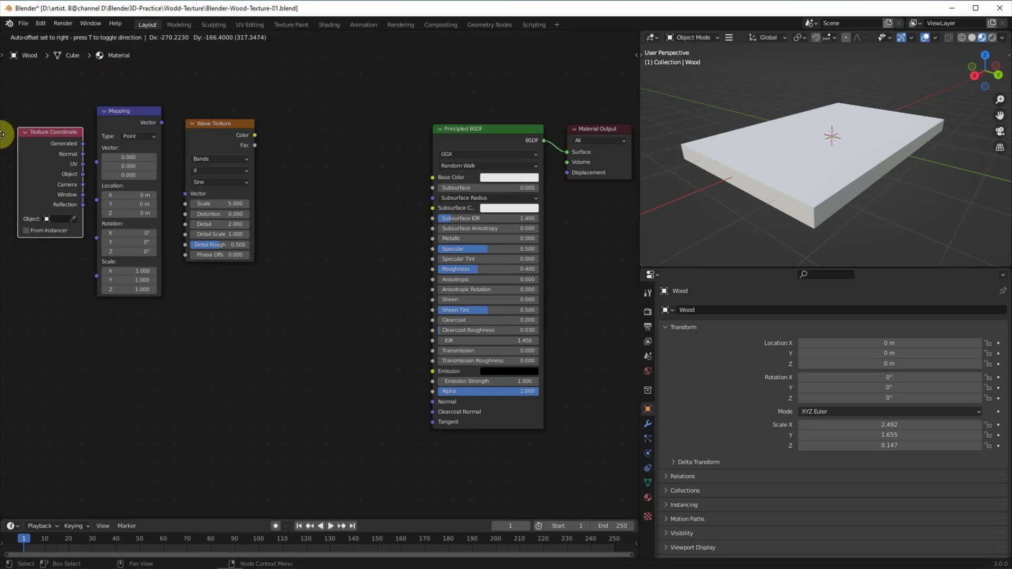
{"action": "left_click", "coordinate": [3, 134]}
{"action": "left_click_drag", "start_coordinate": [50, 131], "coordinate": [41, 134]}
{"action": "left_click_drag", "start_coordinate": [217, 122], "coordinate": [238, 122]}
{"action": "left_click_drag", "start_coordinate": [144, 118], "coordinate": [152, 122]}
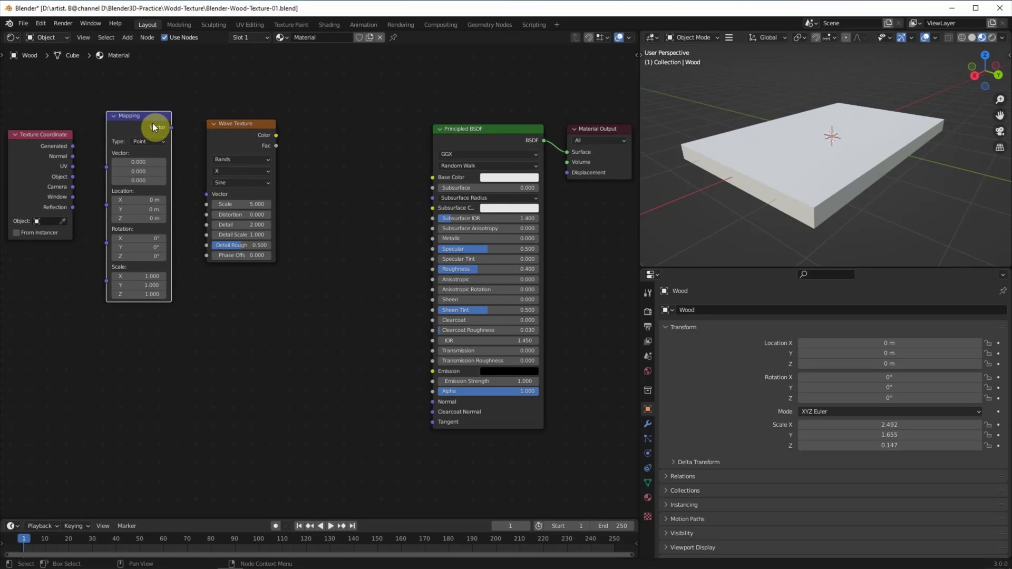
Step: Link Object → Mapping → Wave Texture Vector and add a ColorRamp node
{"action": "left_click_drag", "start_coordinate": [72, 176], "coordinate": [106, 167]}
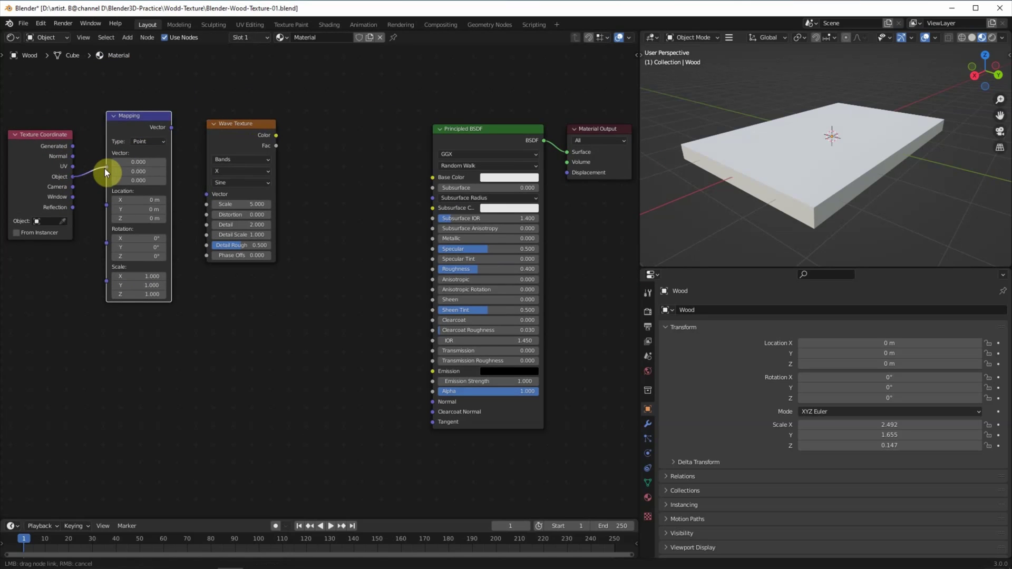
{"action": "left_click_drag", "start_coordinate": [170, 127], "coordinate": [206, 194]}
{"action": "left_click", "coordinate": [128, 37]}
{"action": "type", "text": "co"}
{"action": "key", "text": "Return"}
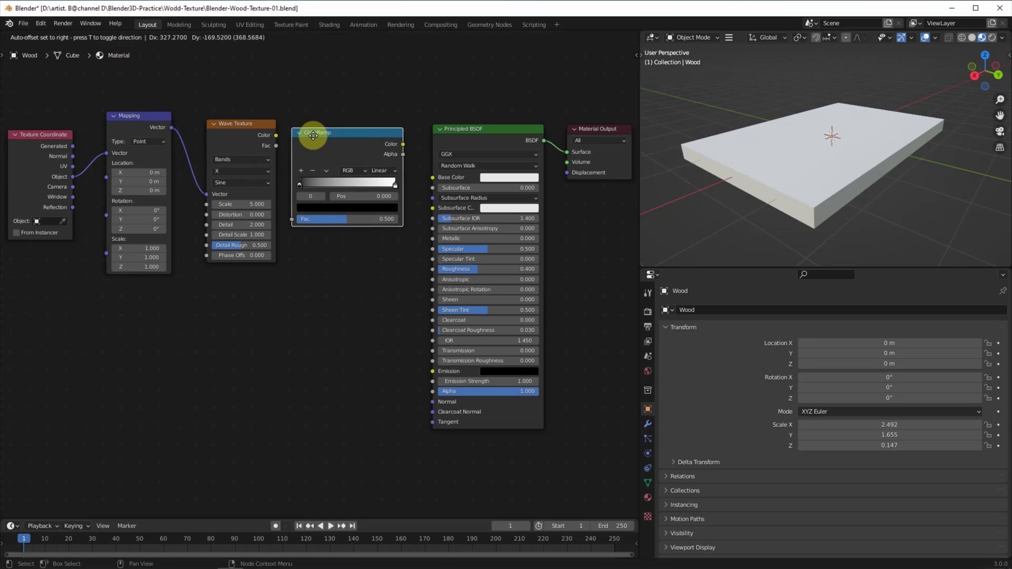
Step: Wire Wave Texture Color through the ColorRamp into the Base Color
{"action": "left_click", "coordinate": [315, 134]}
{"action": "left_click_drag", "start_coordinate": [275, 135], "coordinate": [297, 218]}
{"action": "mouse_move", "coordinate": [408, 143]}
{"action": "left_mouse_down"}
{"action": "mouse_move", "coordinate": [413, 174]}
{"action": "mouse_move", "coordinate": [399, 196]}
{"action": "left_mouse_up"}
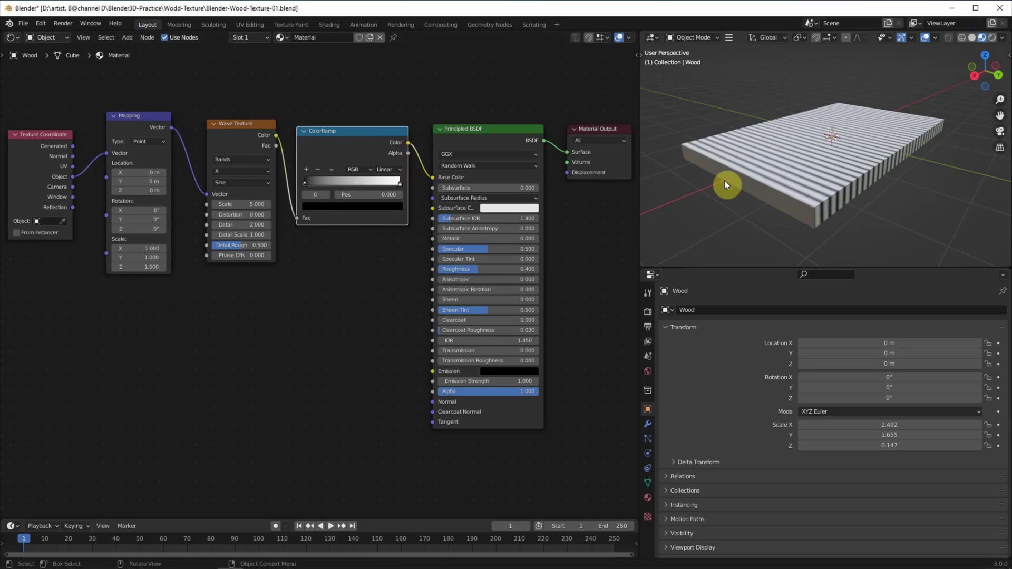
Step: Set the Wave Texture to Rings with Scale 1.000 and adjust its Distortion
{"action": "left_click", "coordinate": [255, 158]}
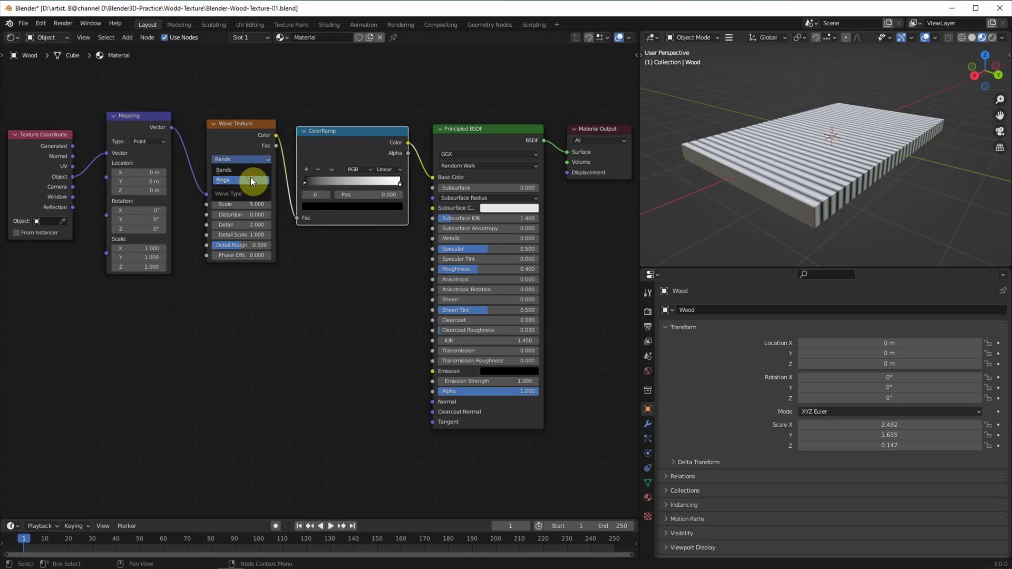
{"action": "left_click", "coordinate": [251, 180]}
{"action": "mouse_move", "coordinate": [242, 204]}
{"action": "left_mouse_down"}
{"action": "mouse_move", "coordinate": [221, 204]}
{"action": "mouse_move", "coordinate": [258, 214]}
{"action": "left_mouse_up"}
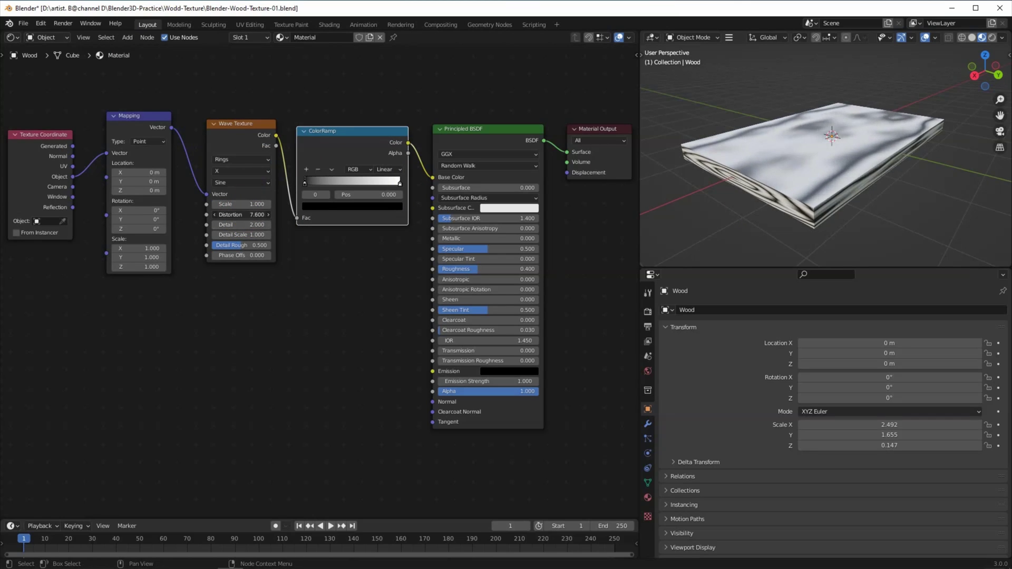
{"action": "mouse_move", "coordinate": [258, 214]}
{"action": "left_mouse_down"}
{"action": "mouse_move", "coordinate": [247, 213]}
{"action": "mouse_move", "coordinate": [284, 224]}
{"action": "mouse_move", "coordinate": [252, 225]}
{"action": "mouse_move", "coordinate": [274, 235]}
{"action": "mouse_move", "coordinate": [258, 234]}
{"action": "left_mouse_up"}
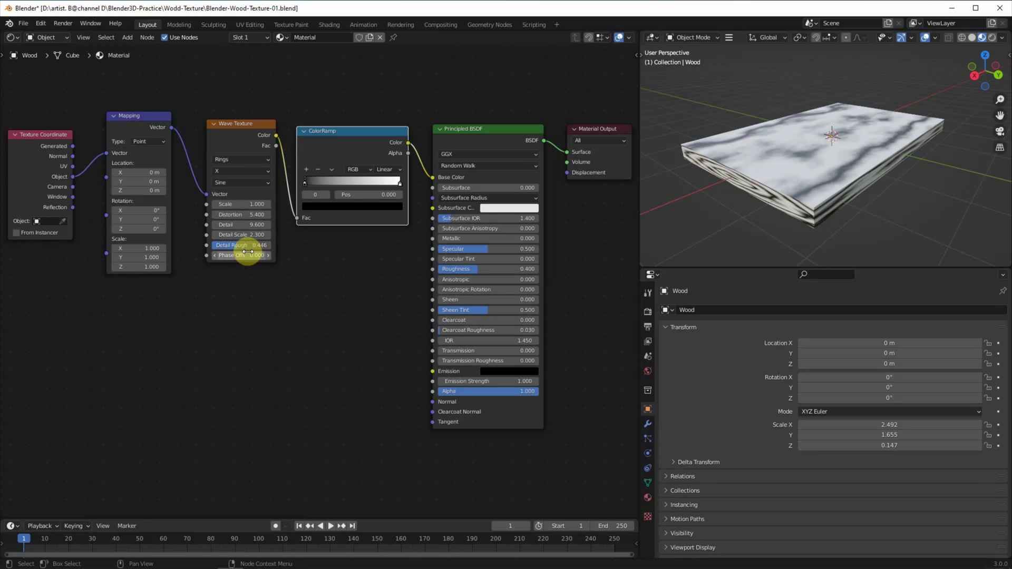
Step: Set Phase Offset 2.300, Mapping Scale 1.000 × 4.200 × 0.800, and the ramp stop to 0.591
{"action": "left_click_drag", "start_coordinate": [247, 255], "coordinate": [279, 255]}
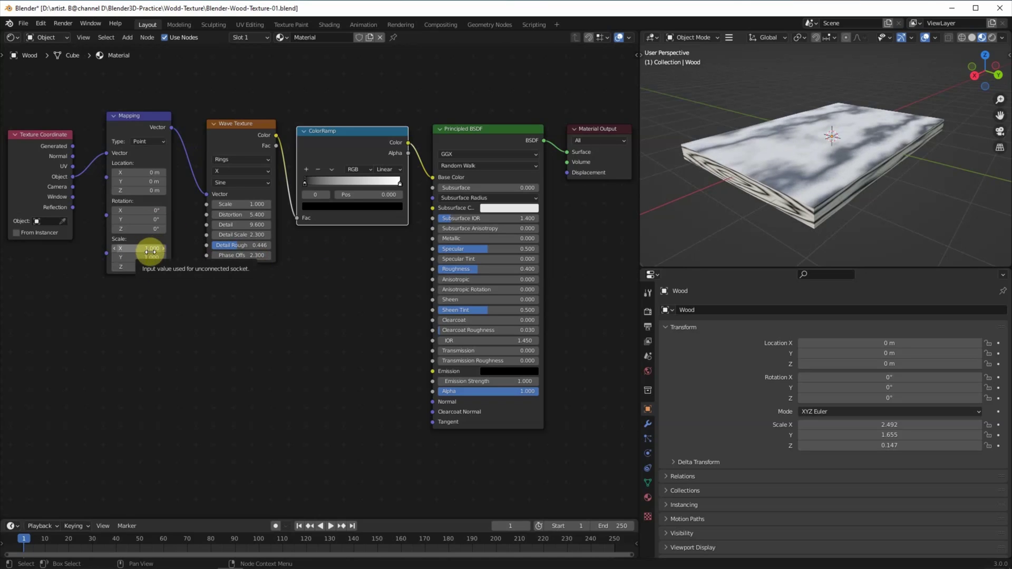
{"action": "left_click_drag", "start_coordinate": [150, 257], "coordinate": [184, 257]}
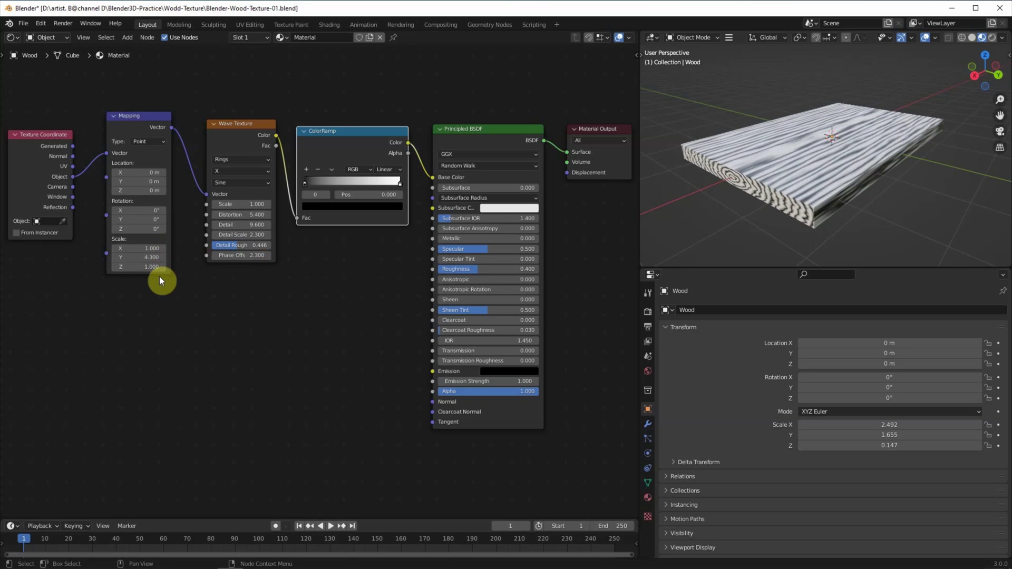
{"action": "left_click_drag", "start_coordinate": [152, 267], "coordinate": [127, 267]}
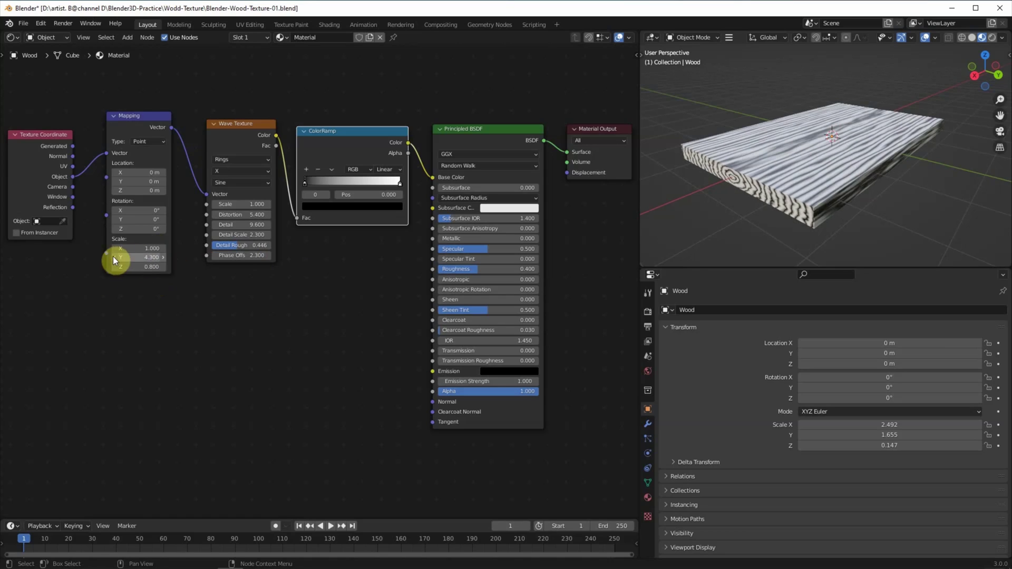
{"action": "left_click", "coordinate": [113, 256]}
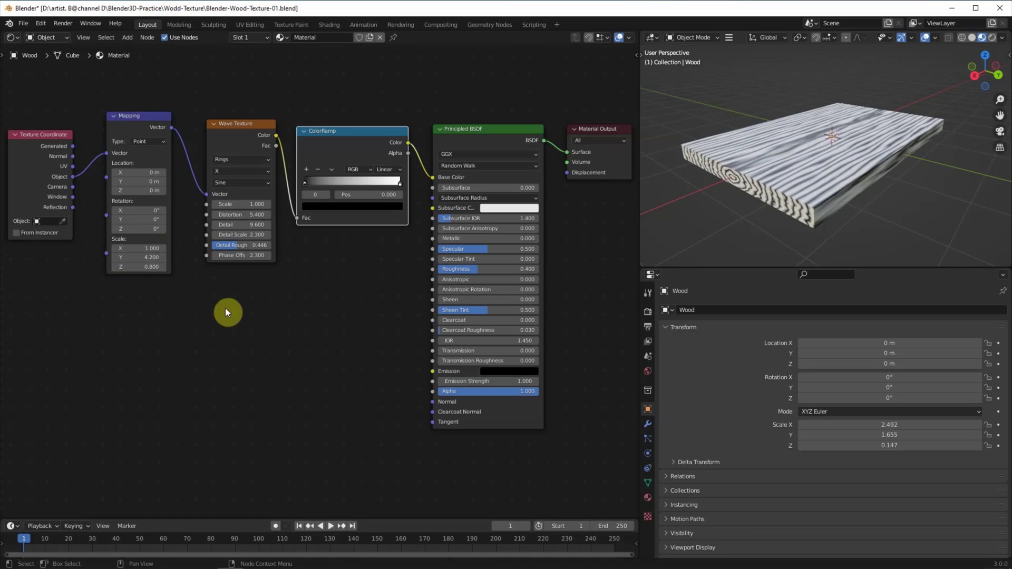
{"action": "left_click_drag", "start_coordinate": [399, 184], "coordinate": [356, 183]}
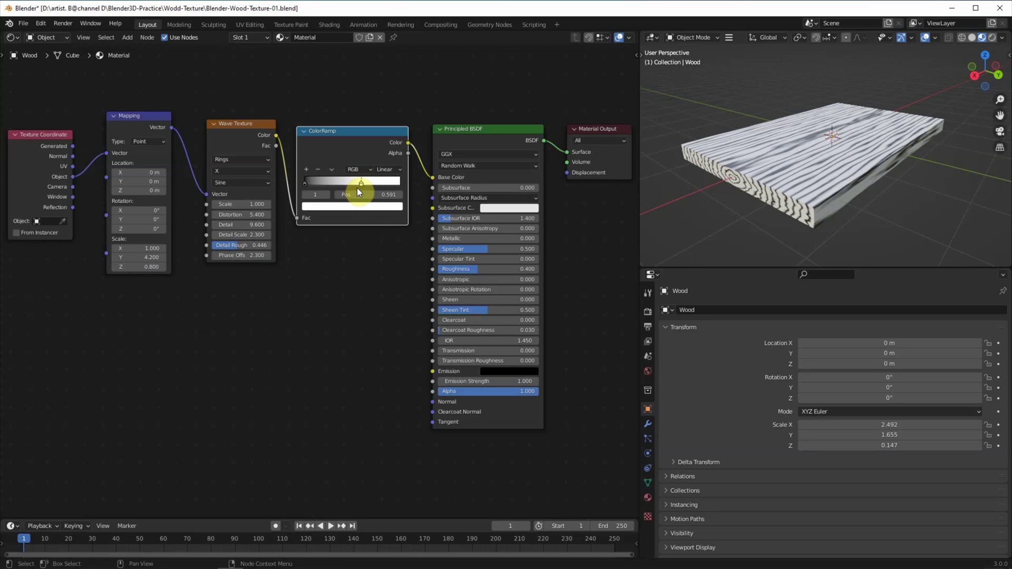
Step: Colour the ramp stops cream-yellow and orange-brown, and set Specular to 0
{"action": "left_click", "coordinate": [343, 206]}
{"action": "left_click", "coordinate": [331, 120]}
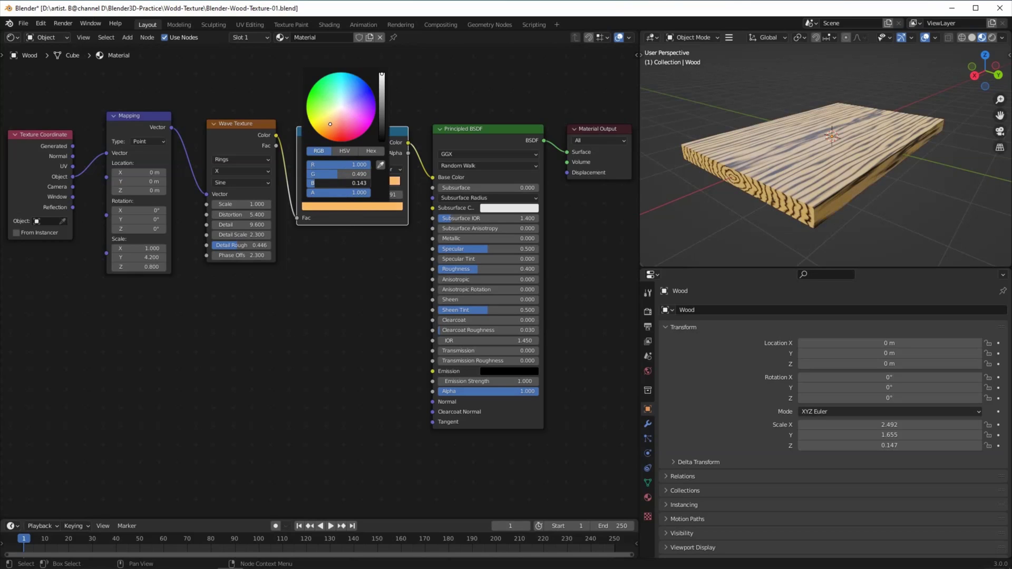
{"action": "left_click_drag", "start_coordinate": [315, 184], "coordinate": [305, 185]}
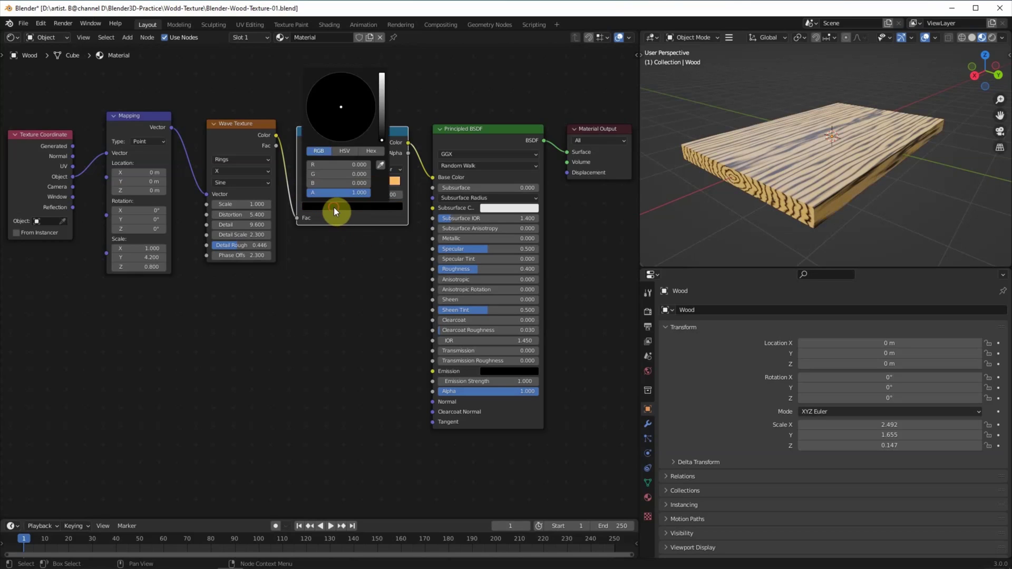
{"action": "mouse_move", "coordinate": [333, 164]}
{"action": "left_mouse_down"}
{"action": "mouse_move", "coordinate": [348, 165]}
{"action": "mouse_move", "coordinate": [323, 175]}
{"action": "left_mouse_up"}
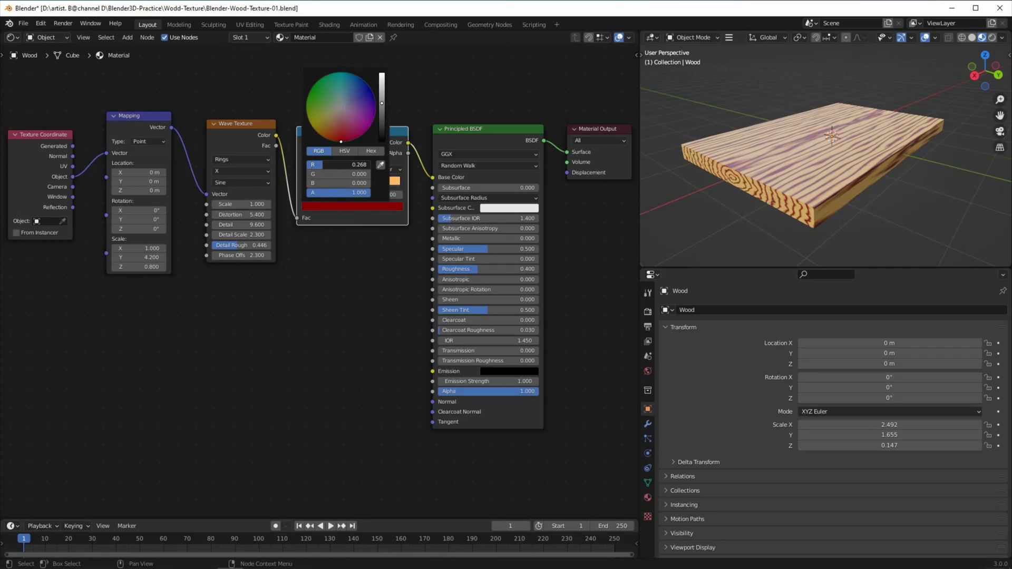
{"action": "left_click_drag", "start_coordinate": [323, 175], "coordinate": [315, 188]}
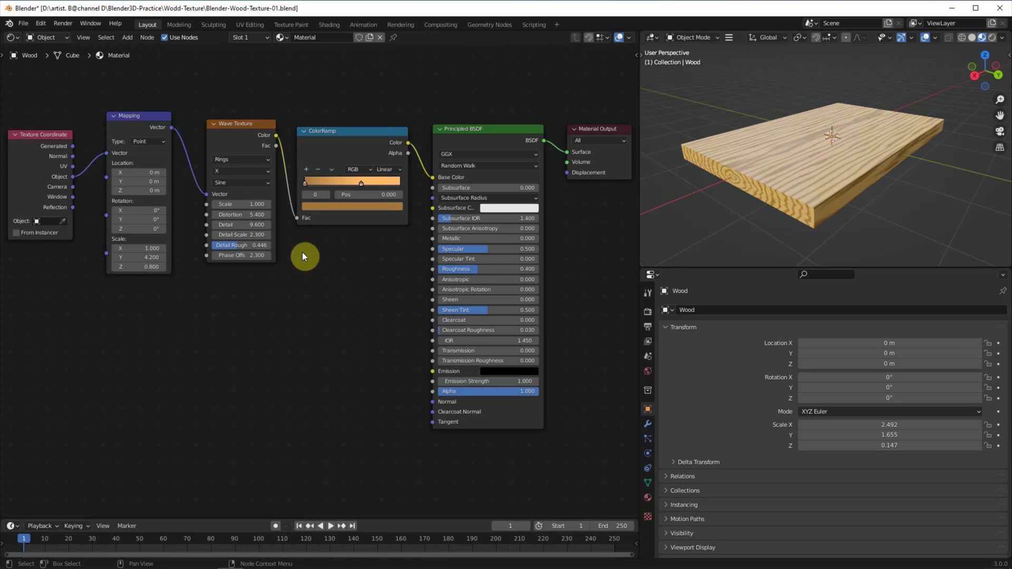
{"action": "left_click_drag", "start_coordinate": [481, 251], "coordinate": [453, 251]}
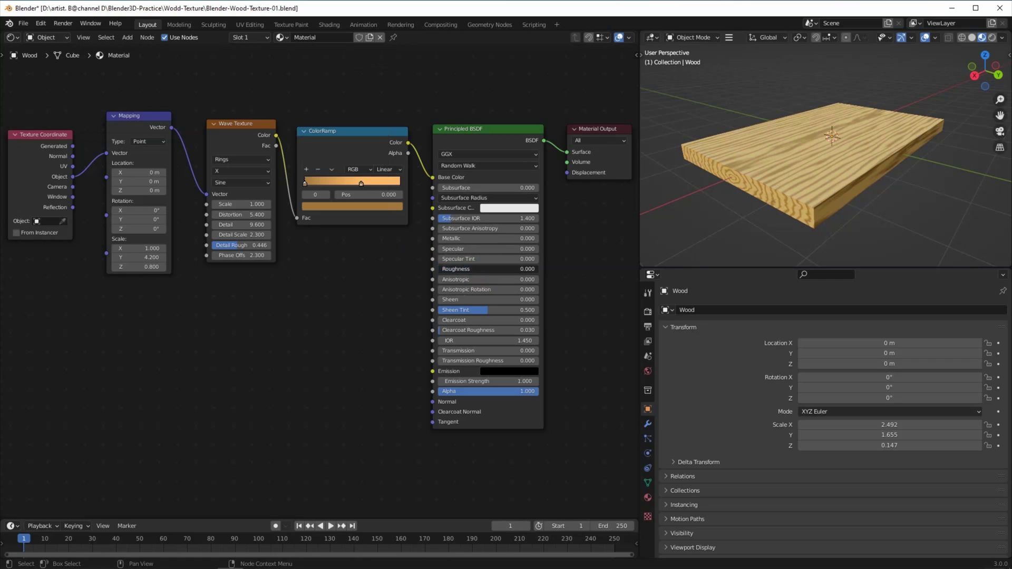
Step: Add a Noise Texture node below the Wave Texture
{"action": "left_click", "coordinate": [128, 38]}
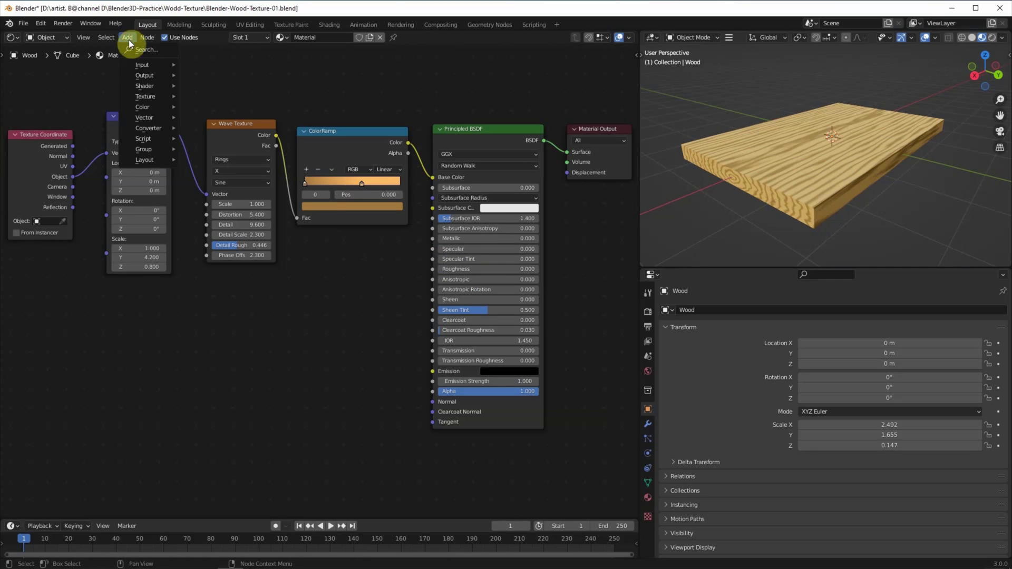
{"action": "left_click", "coordinate": [151, 50]}
{"action": "type", "text": "noise"}
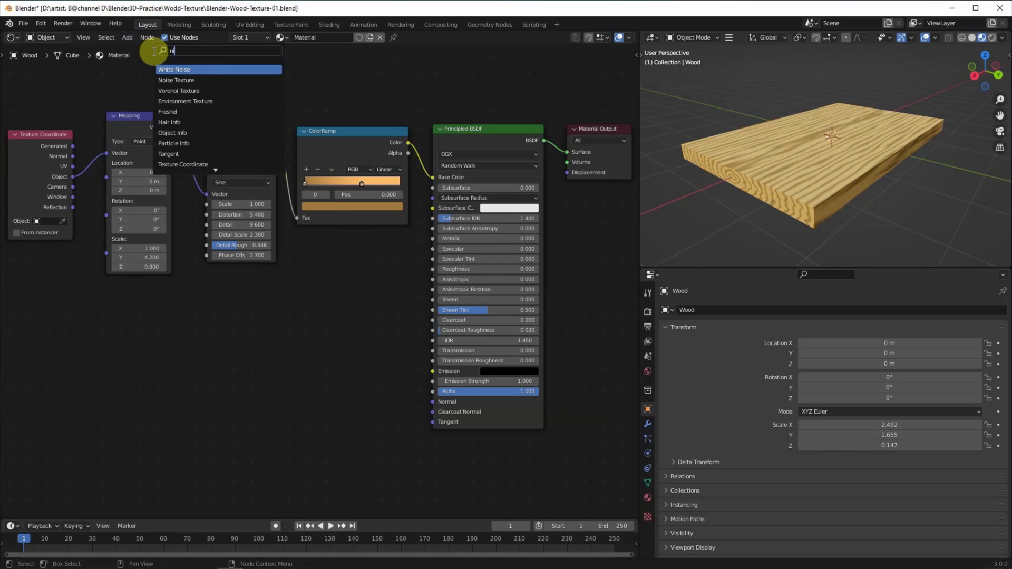
{"action": "left_click", "coordinate": [173, 80]}
{"action": "left_click", "coordinate": [211, 364]}
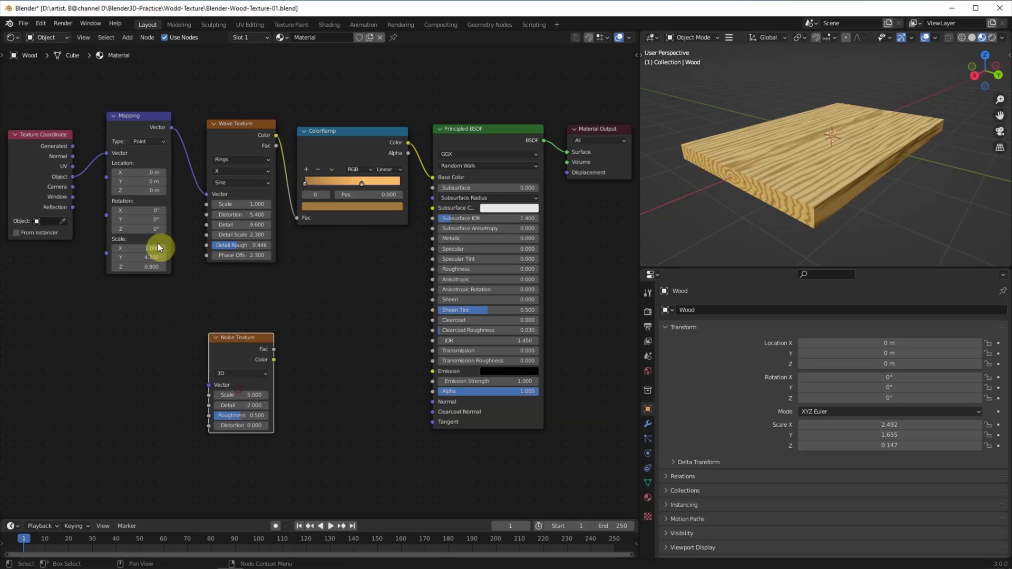
Step: Duplicate the Mapping node with Scale Y 0.4, Z 0.7, feeding Object coordinates into the Noise Texture
{"action": "left_click", "coordinate": [148, 115]}
{"action": "key", "text": "shift+d"}
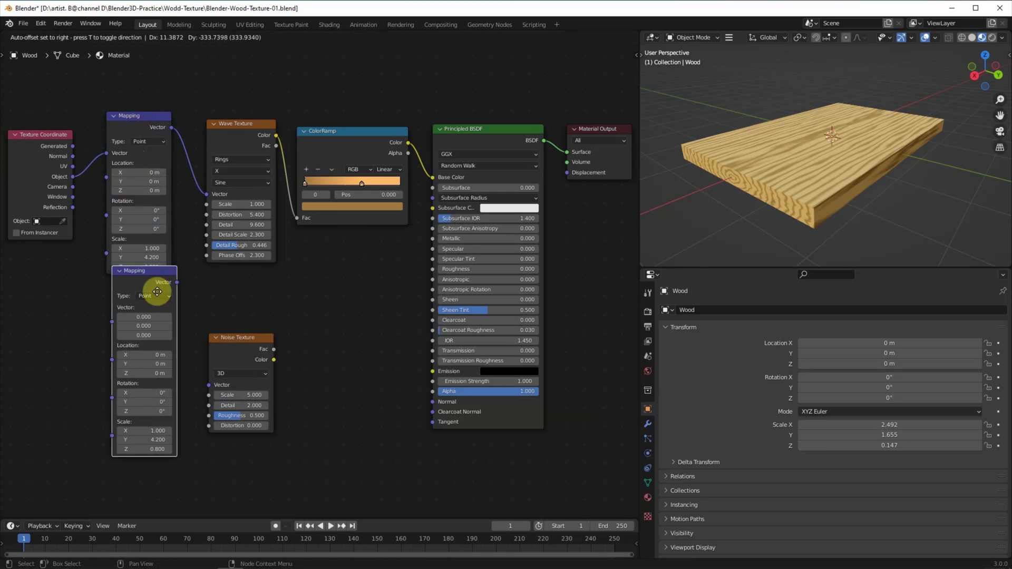
{"action": "left_click", "coordinate": [152, 297]}
{"action": "mouse_move", "coordinate": [72, 177]}
{"action": "left_mouse_down"}
{"action": "mouse_move", "coordinate": [71, 351]}
{"action": "mouse_move", "coordinate": [111, 349]}
{"action": "left_mouse_up"}
{"action": "left_click", "coordinate": [158, 441]}
{"action": "type", "text": ".4"}
{"action": "key", "text": "Return"}
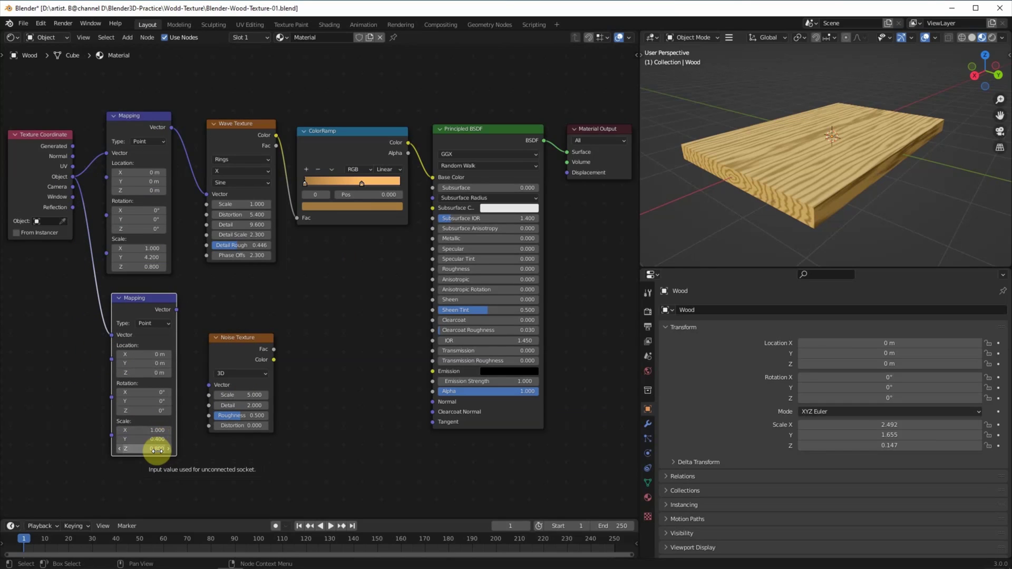
{"action": "left_click", "coordinate": [159, 448]}
{"action": "key", "text": "Return"}
{"action": "left_click_drag", "start_coordinate": [176, 310], "coordinate": [209, 385]}
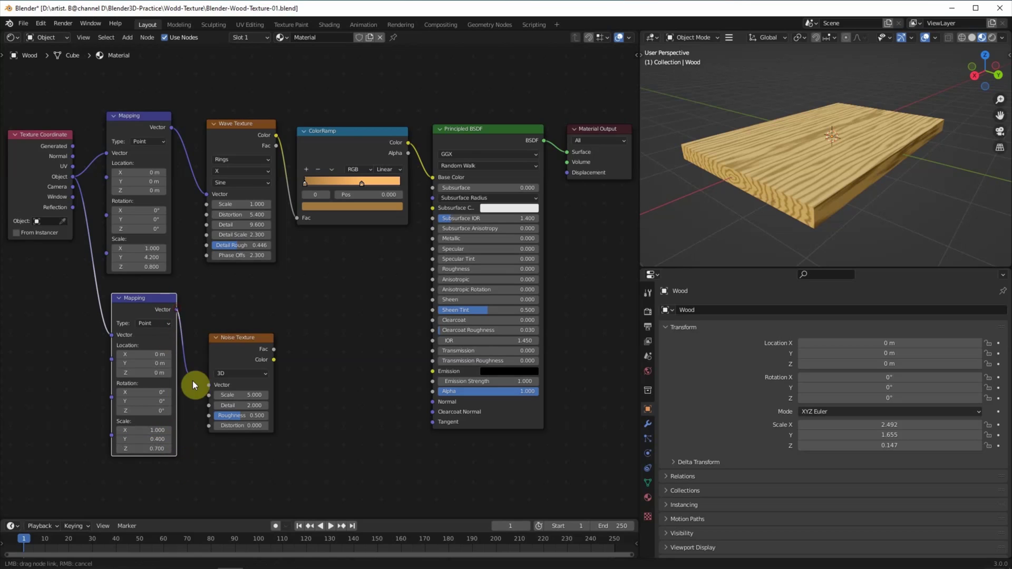
Step: Duplicate the ColorRamp, drive it with Noise Color, and make its left stop black
{"action": "left_click", "coordinate": [337, 130]}
{"action": "left_click_drag", "start_coordinate": [349, 131], "coordinate": [352, 128]}
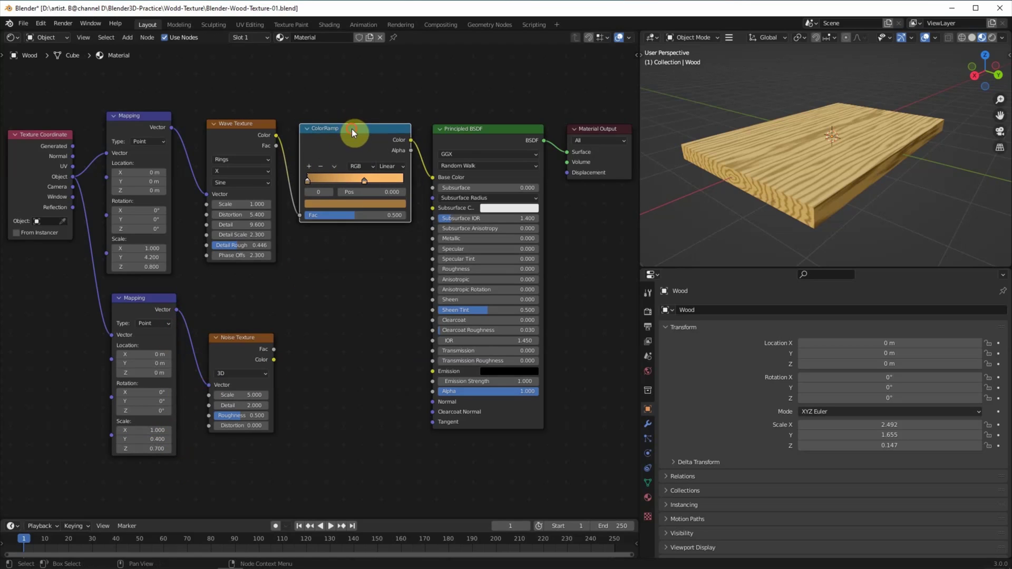
{"action": "key", "text": "shift+d"}
{"action": "left_click", "coordinate": [350, 271]}
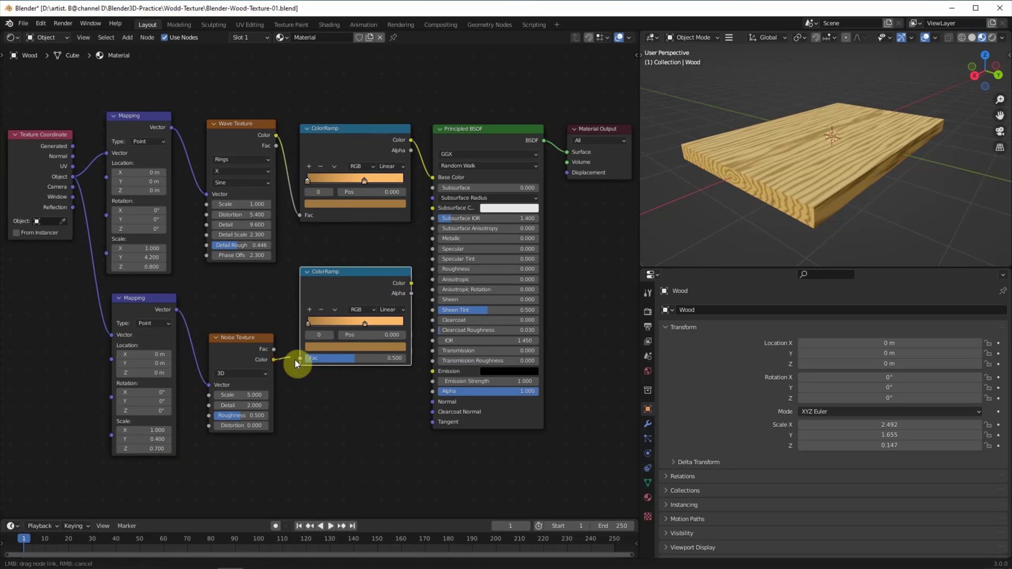
{"action": "left_click_drag", "start_coordinate": [274, 359], "coordinate": [300, 357]}
{"action": "left_click_drag", "start_coordinate": [364, 322], "coordinate": [356, 322]}
{"action": "left_click", "coordinate": [308, 323]}
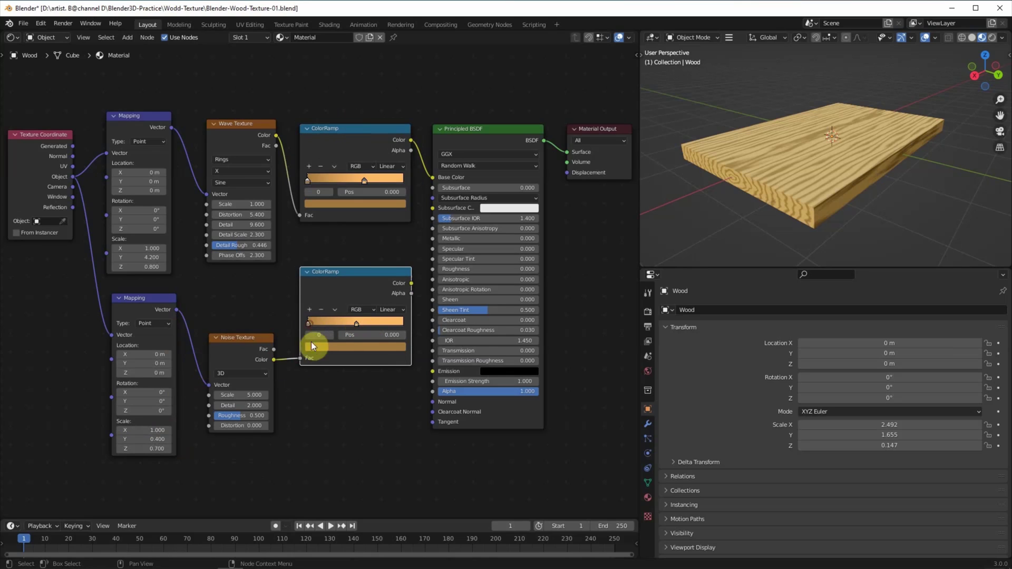
{"action": "left_click", "coordinate": [356, 346]}
{"action": "left_click_drag", "start_coordinate": [403, 248], "coordinate": [403, 296]}
{"action": "mouse_move", "coordinate": [638, 100]}
{"action": "left_mouse_down"}
{"action": "mouse_move", "coordinate": [506, 132]}
{"action": "mouse_move", "coordinate": [594, 131]}
{"action": "left_mouse_up"}
{"action": "left_click", "coordinate": [127, 37]}
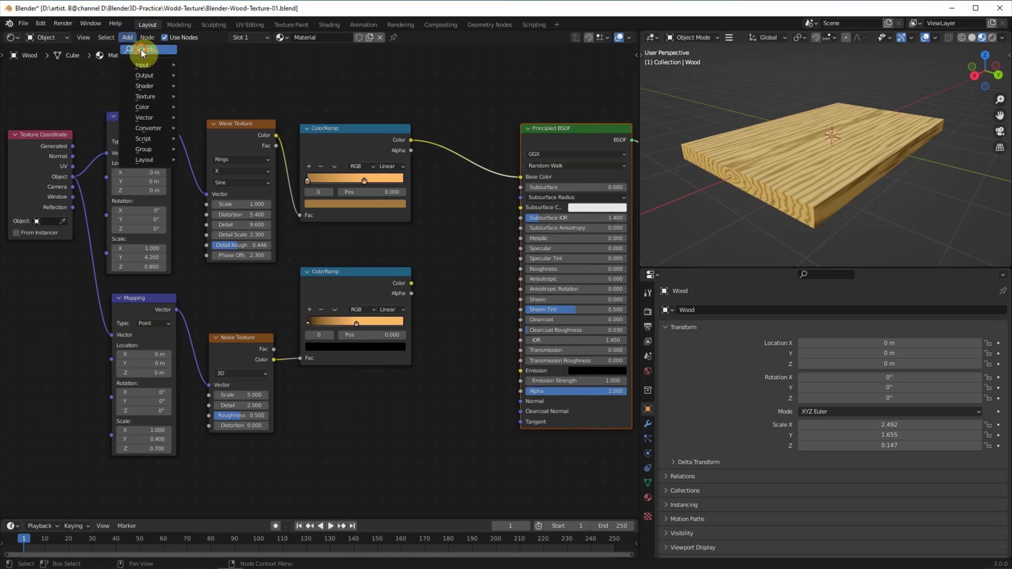
{"action": "type", "text": "co"}
Step: Insert a Mix node on the Base Color link, with the noise ColorRamp in Color2
{"action": "left_click", "coordinate": [139, 53]}
{"action": "type", "text": "color"}
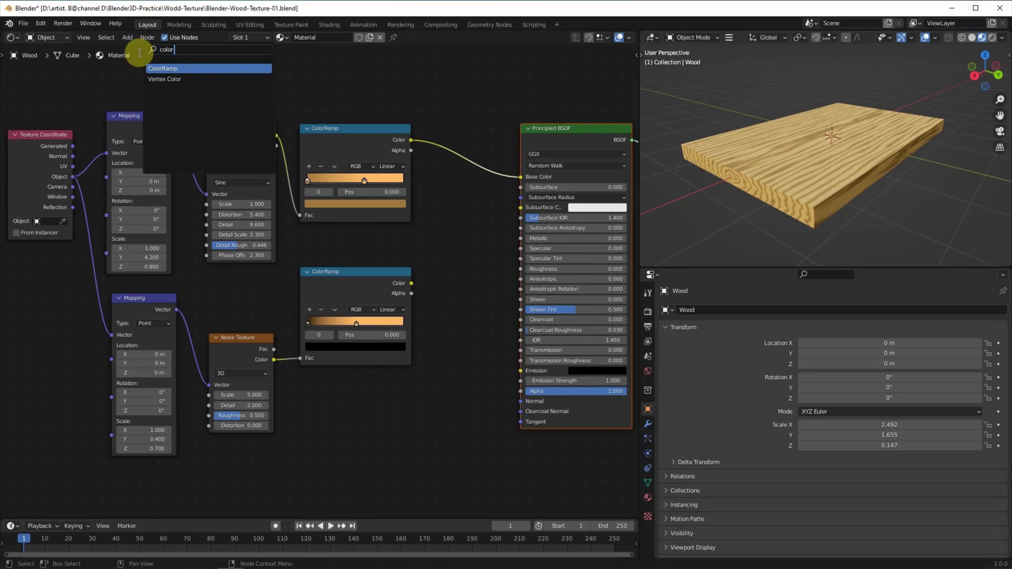
{"action": "key", "text": "BackSpace"}
{"action": "key", "text": "BackSpace"}
{"action": "key", "text": "BackSpace"}
{"action": "type", "text": "mix"}
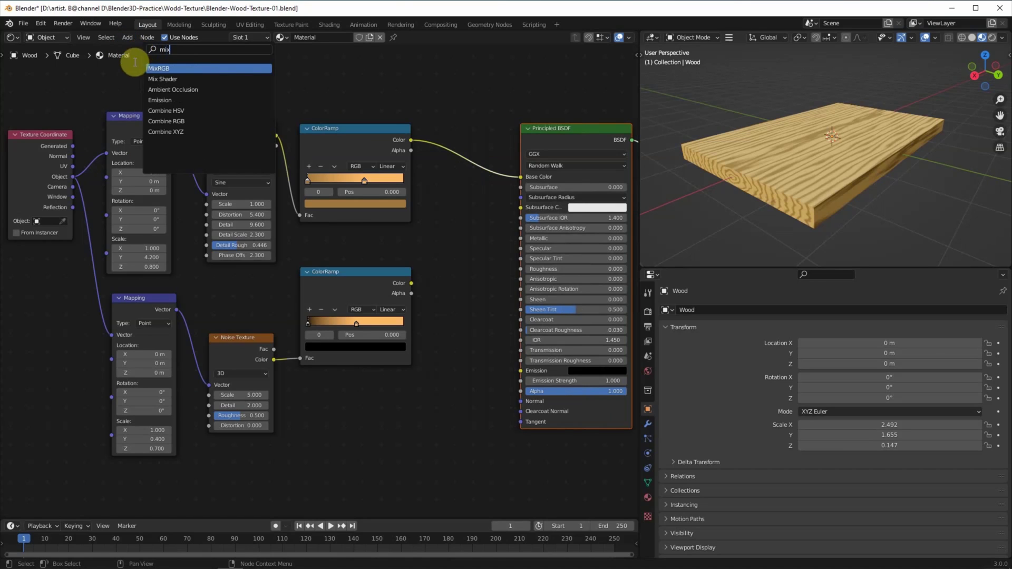
{"action": "key", "text": "Return"}
{"action": "left_click", "coordinate": [478, 223]}
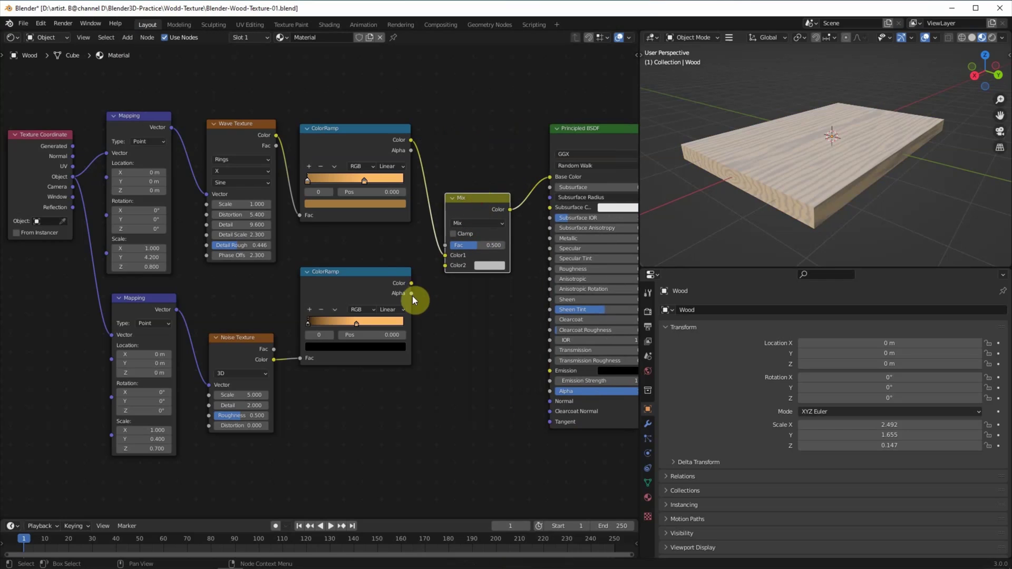
{"action": "mouse_move", "coordinate": [412, 287]}
{"action": "left_mouse_down"}
{"action": "mouse_move", "coordinate": [440, 246]}
{"action": "mouse_move", "coordinate": [496, 245]}
{"action": "left_mouse_up"}
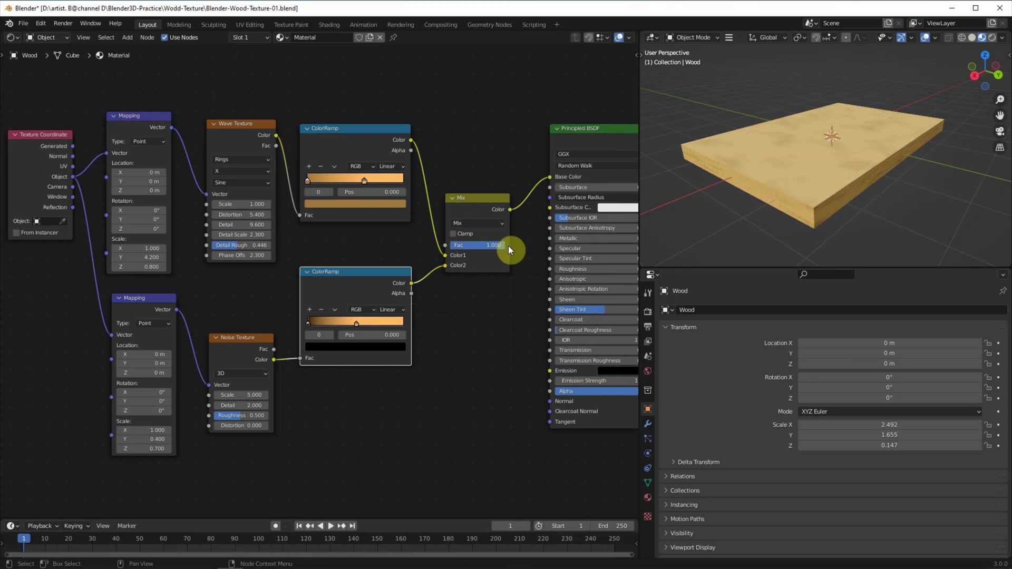
Step: Move the noise ramp's black stop to 0.236 and shift the Mix node up
{"action": "left_click_drag", "start_coordinate": [317, 324], "coordinate": [332, 325]}
{"action": "left_click_drag", "start_coordinate": [490, 245], "coordinate": [463, 246]}
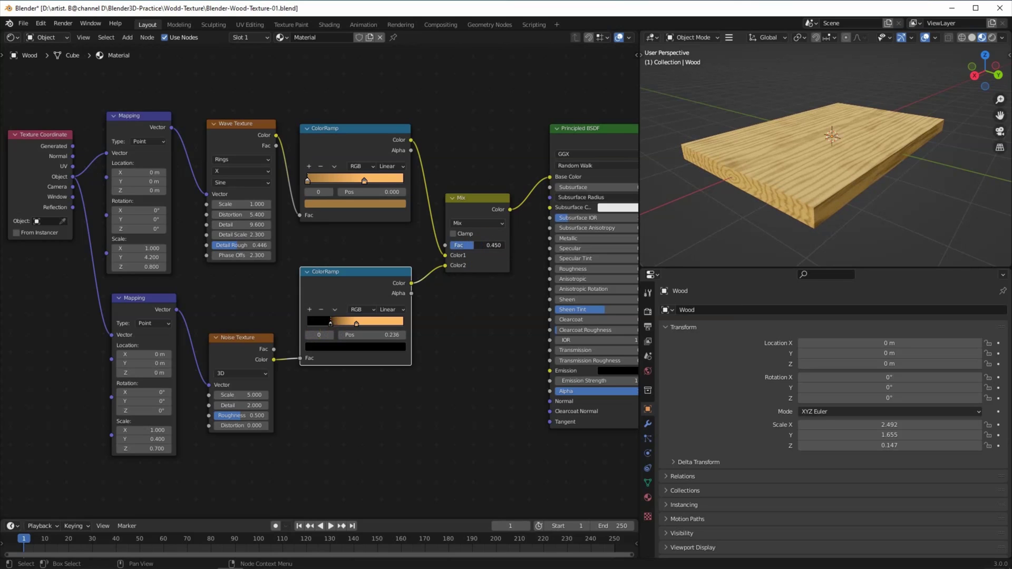
{"action": "mouse_move", "coordinate": [484, 216]}
{"action": "left_mouse_down"}
{"action": "mouse_move", "coordinate": [490, 151]}
{"action": "mouse_move", "coordinate": [494, 178]}
{"action": "left_mouse_up"}
{"action": "middle_click_drag", "start_coordinate": [362, 154], "coordinate": [379, 234]}
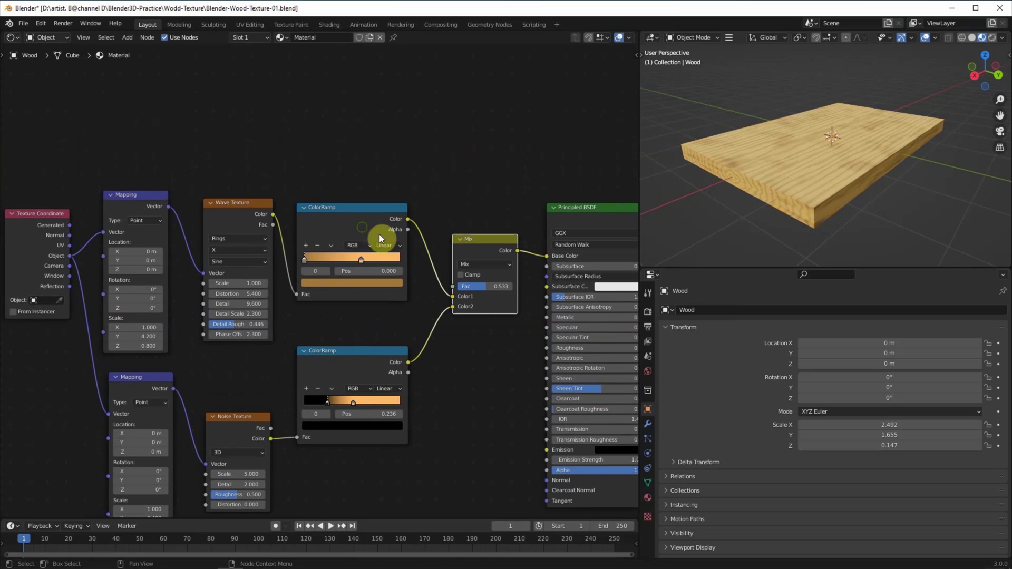
Step: Add a transparent-to-white ColorRamp above, linking its Alpha to the Mix Fac
{"action": "left_click", "coordinate": [129, 41]}
{"action": "type", "text": "color ramp"}
{"action": "key", "text": "Return"}
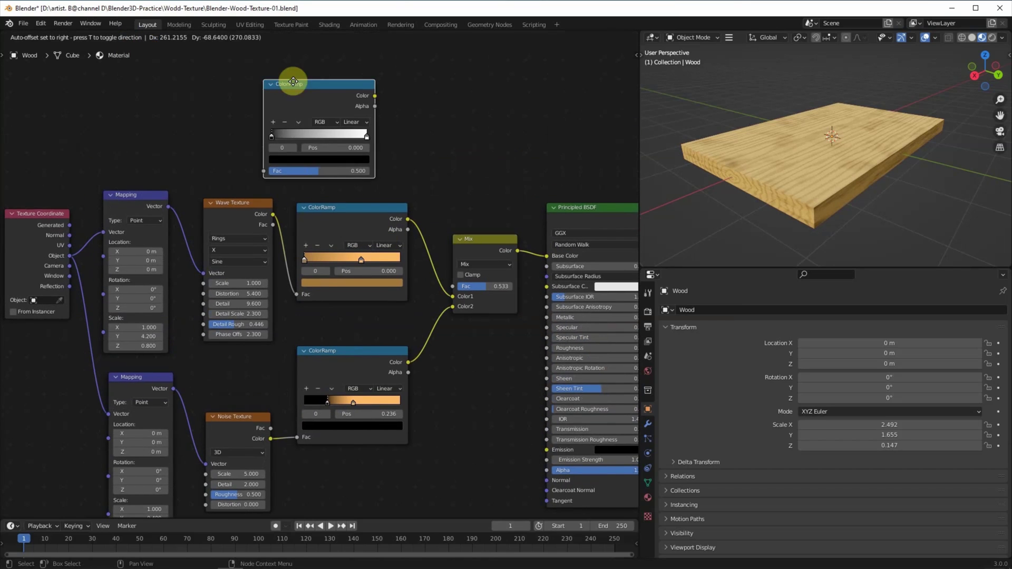
{"action": "left_click", "coordinate": [326, 72]}
{"action": "left_click_drag", "start_coordinate": [401, 127], "coordinate": [305, 127]}
{"action": "left_click", "coordinate": [329, 150]}
{"action": "left_click_drag", "start_coordinate": [364, 279], "coordinate": [327, 278]}
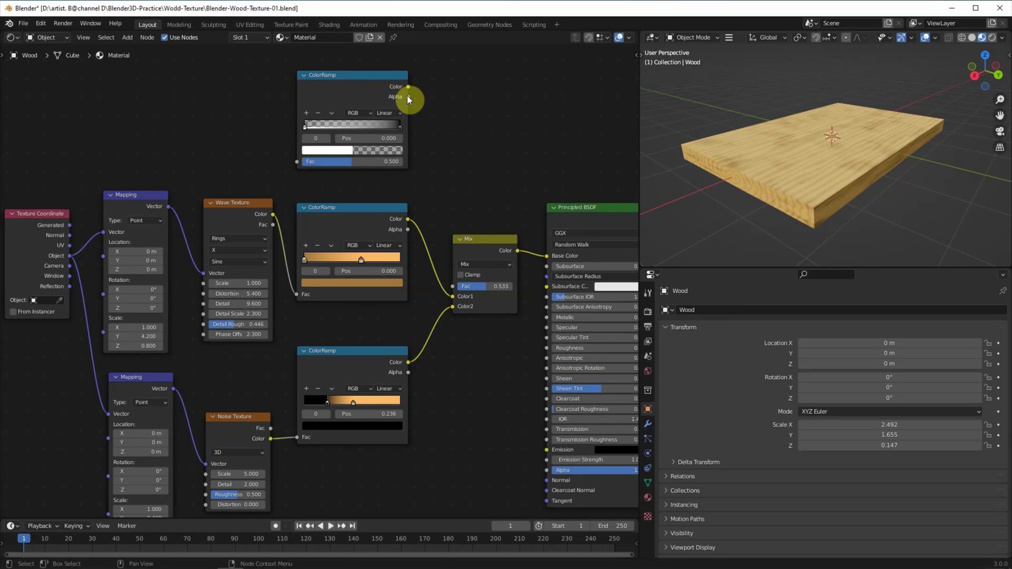
{"action": "left_click_drag", "start_coordinate": [408, 97], "coordinate": [452, 286]}
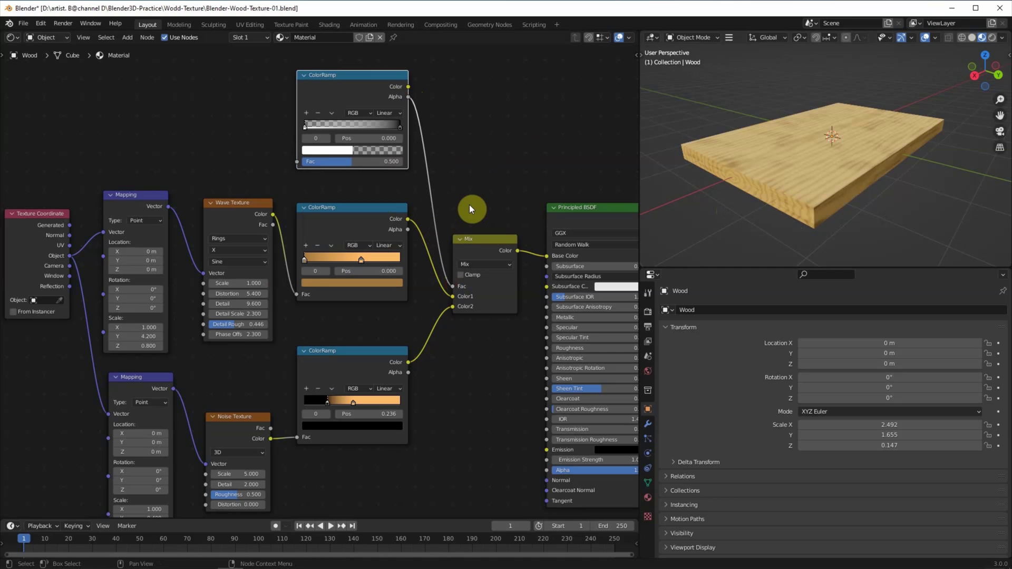
{"action": "middle_click_drag", "start_coordinate": [470, 422], "coordinate": [459, 250]}
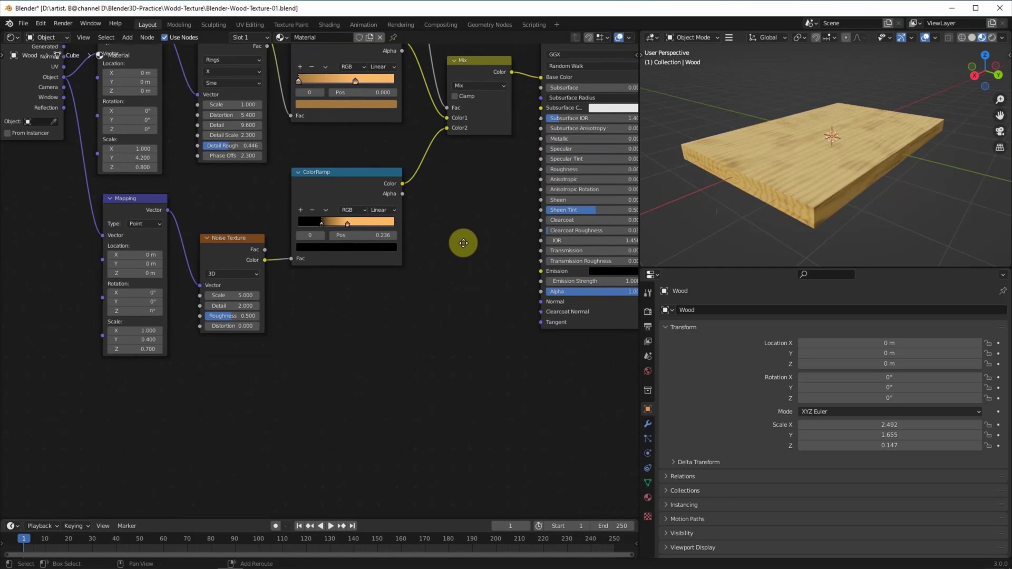
Step: Add a Voronoi Texture node below the Noise Texture
{"action": "left_click", "coordinate": [127, 37]}
{"action": "left_click", "coordinate": [143, 49]}
{"action": "type", "text": "voronoi"}
{"action": "left_click", "coordinate": [158, 68]}
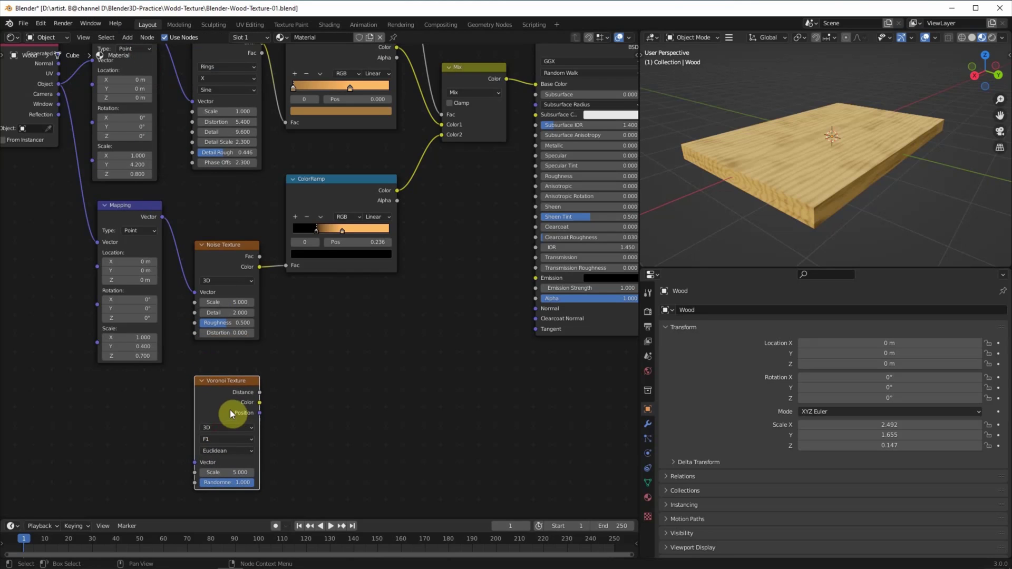
{"action": "middle_click_drag", "start_coordinate": [230, 410], "coordinate": [233, 350]}
{"action": "left_click_drag", "start_coordinate": [233, 350], "coordinate": [232, 369]}
Step: Copy the second Mapping node beside the Voronoi and feed it Texture Coordinate Object
{"action": "left_click", "coordinate": [141, 207]}
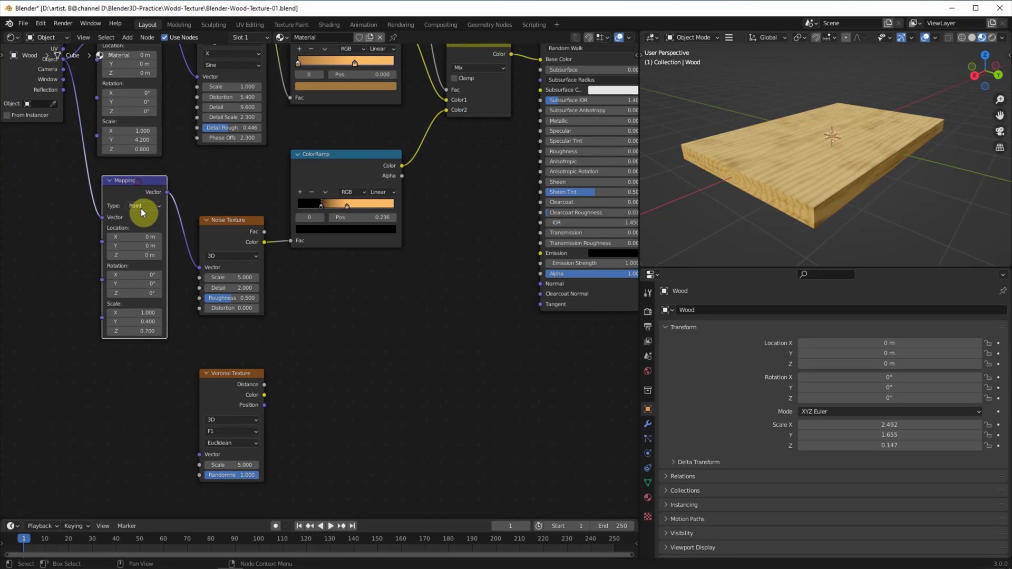
{"action": "key", "text": "ctrl+c"}
{"action": "key", "text": "ctrl+v"}
{"action": "left_click_drag", "start_coordinate": [140, 181], "coordinate": [135, 362]}
{"action": "scroll", "coordinate": [127, 269], "scroll_direction": "down", "scroll_amount": 1}
{"action": "left_click_drag", "start_coordinate": [101, 91], "coordinate": [138, 391]}
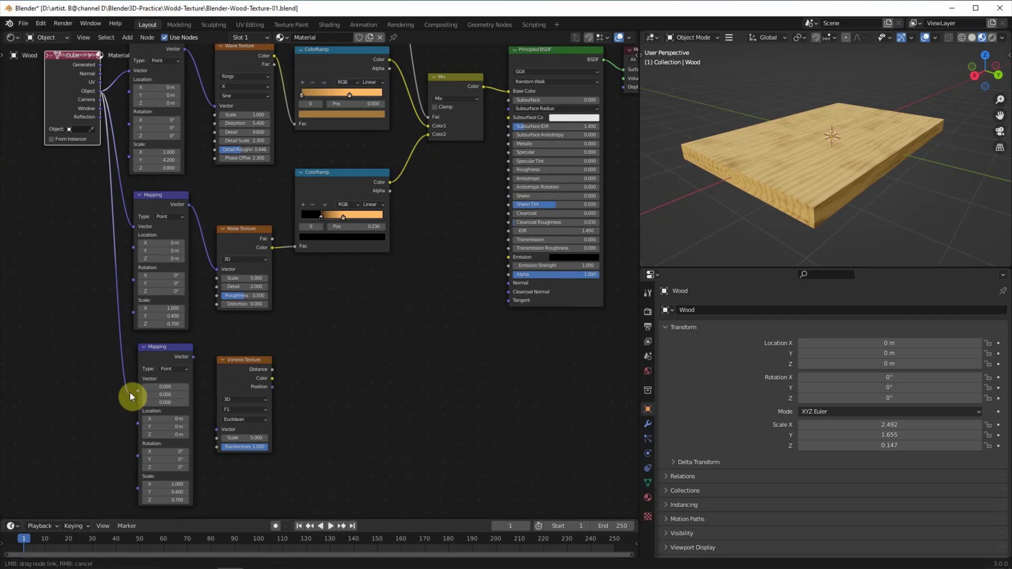
{"action": "scroll", "coordinate": [180, 447], "scroll_direction": "up", "scroll_amount": 2}
Step: Set the Mapping copy's Scale to 0.25 and 2, then drive the Voronoi with it
{"action": "left_click", "coordinate": [184, 411]}
{"action": "type", "text": "0"}
{"action": "left_click", "coordinate": [170, 420]}
{"action": "type", "text": "2"}
{"action": "key", "text": "Return"}
{"action": "left_click_drag", "start_coordinate": [198, 363], "coordinate": [221, 376]}
Step: Add a ColorRamp fed by Voronoi Color, with the white stop moved left near 0.377
{"action": "left_click", "coordinate": [127, 37]}
{"action": "left_click", "coordinate": [153, 46]}
{"action": "type", "text": "color"}
{"action": "left_click", "coordinate": [157, 65]}
{"action": "left_click", "coordinate": [354, 285]}
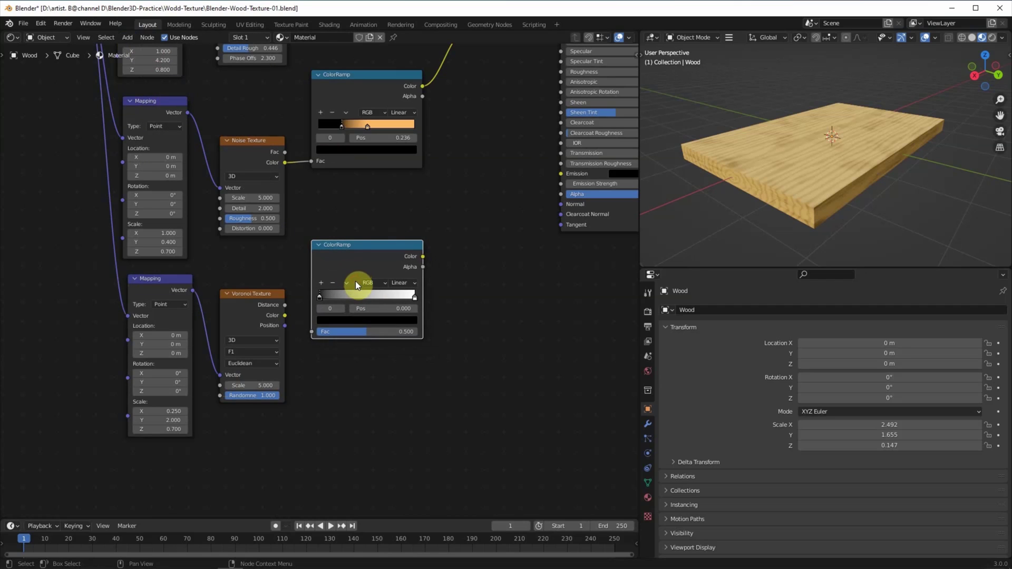
{"action": "left_click_drag", "start_coordinate": [286, 316], "coordinate": [312, 331]}
{"action": "mouse_move", "coordinate": [414, 296]}
{"action": "left_mouse_down"}
{"action": "mouse_move", "coordinate": [333, 300]}
{"action": "mouse_move", "coordinate": [355, 297]}
{"action": "left_mouse_up"}
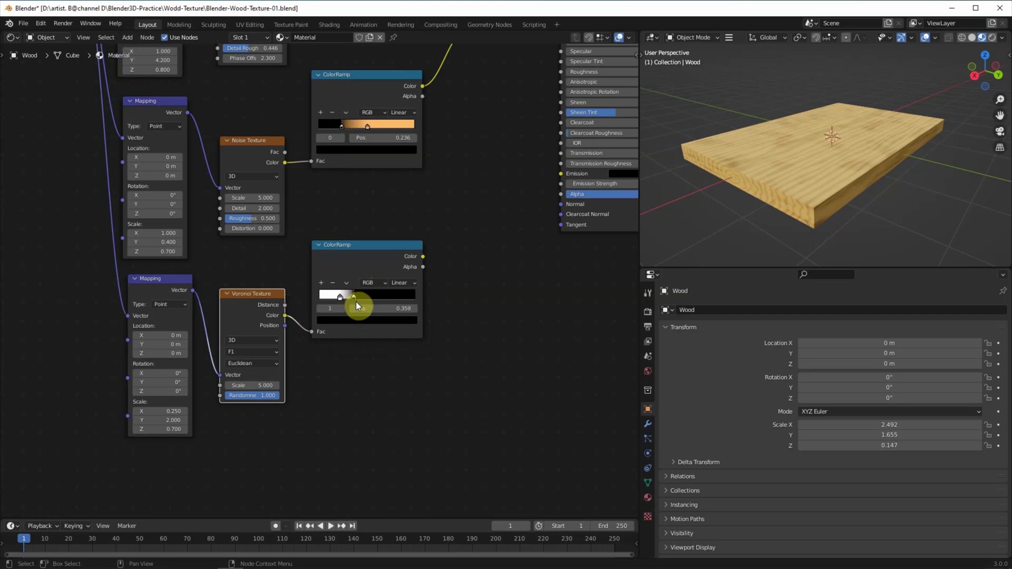
Step: Shift the Principled BSDF right to make room in the node tree
{"action": "scroll", "coordinate": [485, 300], "scroll_direction": "down", "scroll_amount": 2}
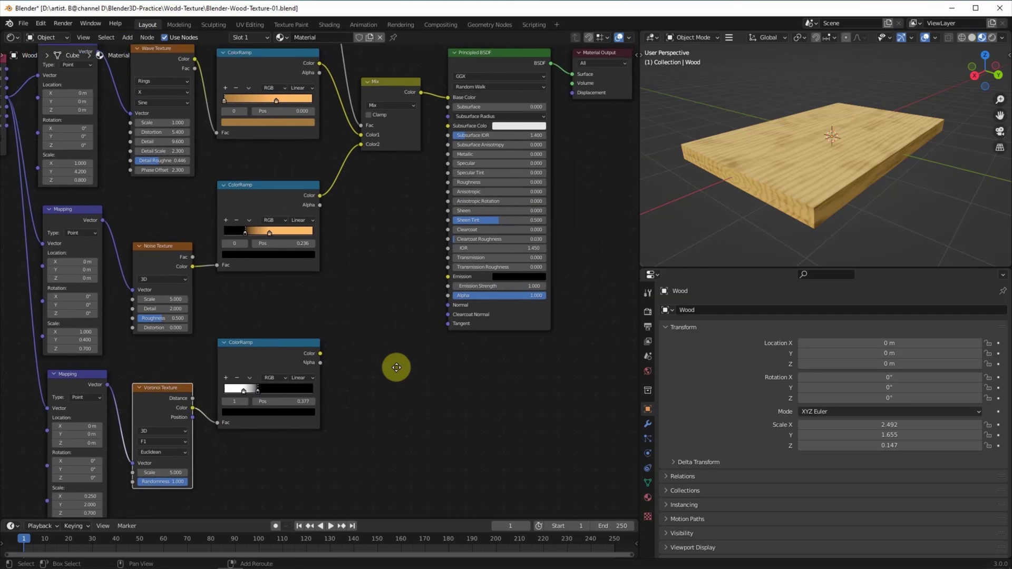
{"action": "middle_click_drag", "start_coordinate": [411, 374], "coordinate": [383, 390]}
{"action": "middle_click_drag", "start_coordinate": [391, 332], "coordinate": [348, 363]}
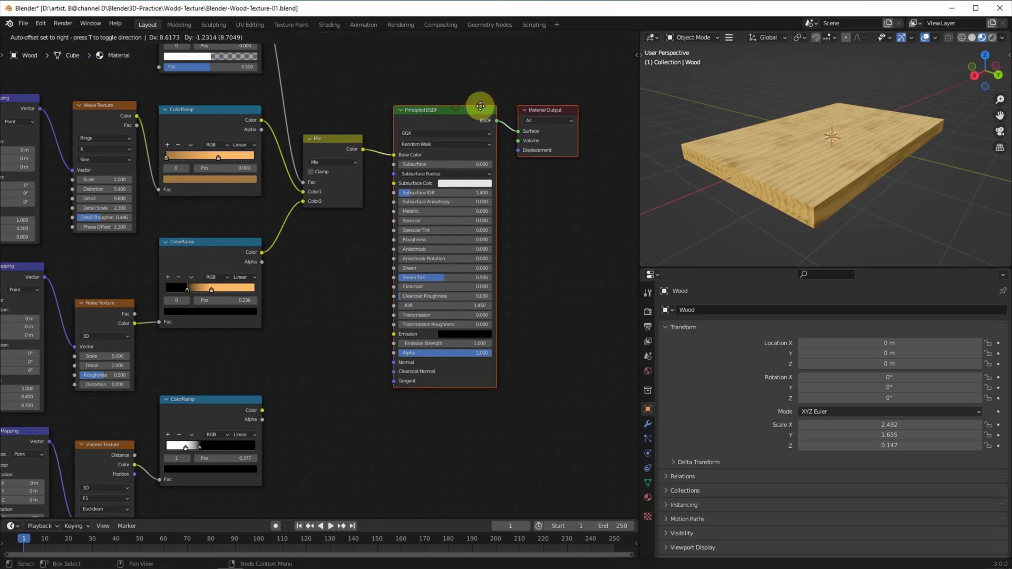
Step: Add a duplicate Mix node before the BSDF, using the bottom ColorRamp as factor and sampled orange as Color2
{"action": "left_click_drag", "start_coordinate": [461, 106], "coordinate": [541, 110]}
{"action": "left_click", "coordinate": [342, 199]}
{"action": "key", "text": "shift+d"}
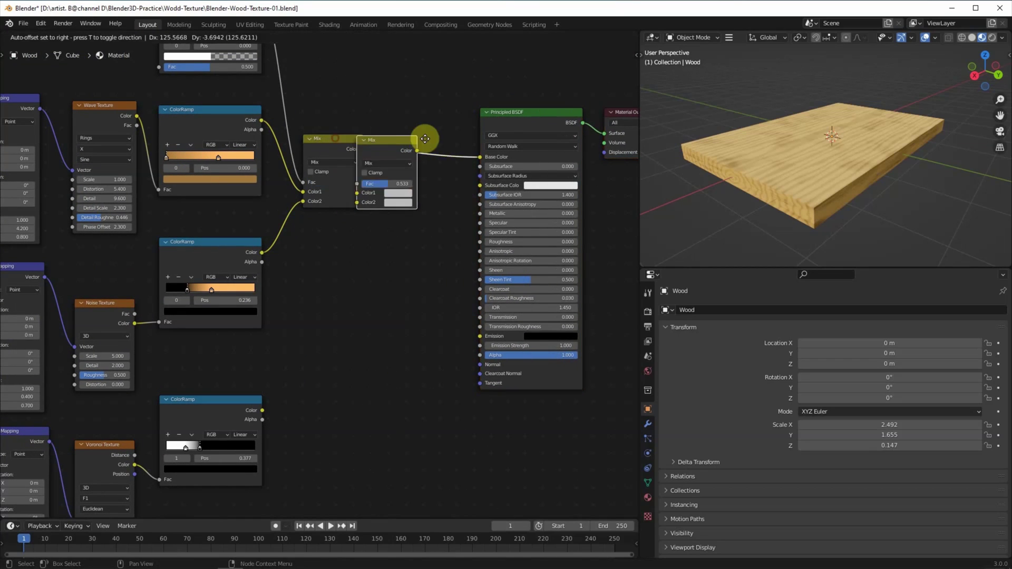
{"action": "left_click", "coordinate": [401, 210]}
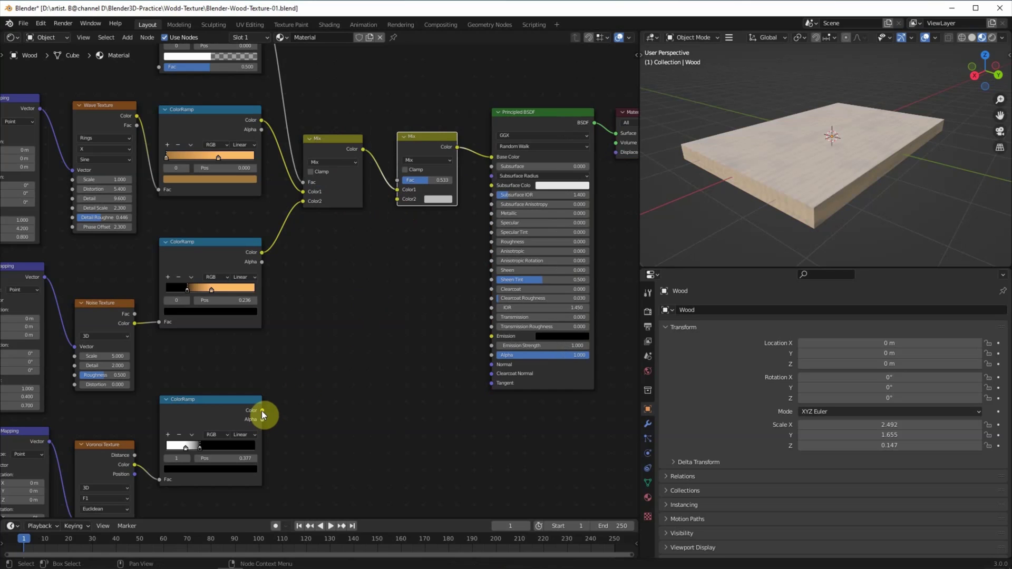
{"action": "left_click_drag", "start_coordinate": [261, 409], "coordinate": [397, 189]}
{"action": "left_click", "coordinate": [438, 199]}
{"action": "left_click", "coordinate": [498, 162]}
{"action": "left_click", "coordinate": [224, 154]}
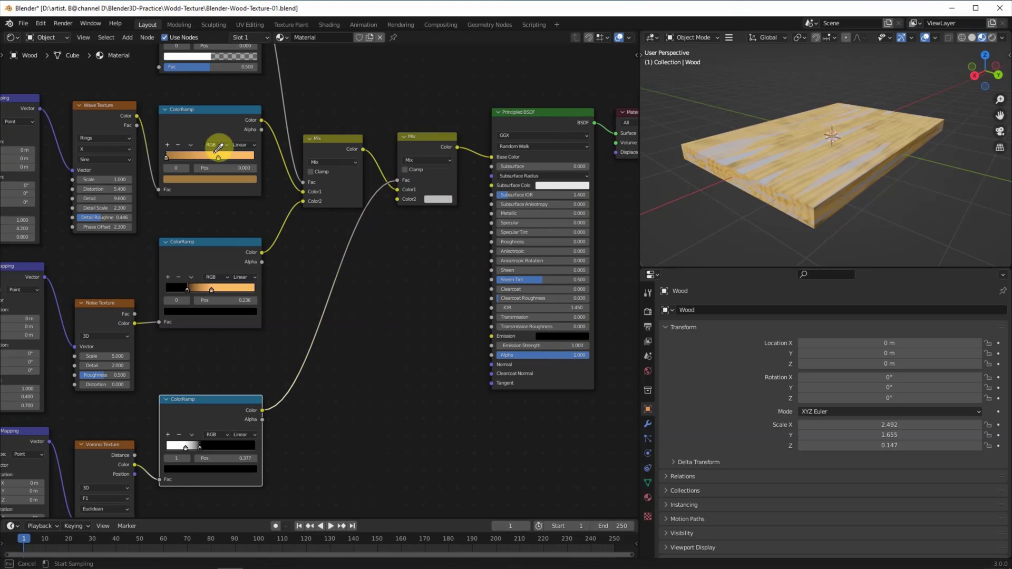
Step: Set the Voronoi Texture Scale to 100
{"action": "middle_click_drag", "start_coordinate": [440, 296], "coordinate": [396, 298]}
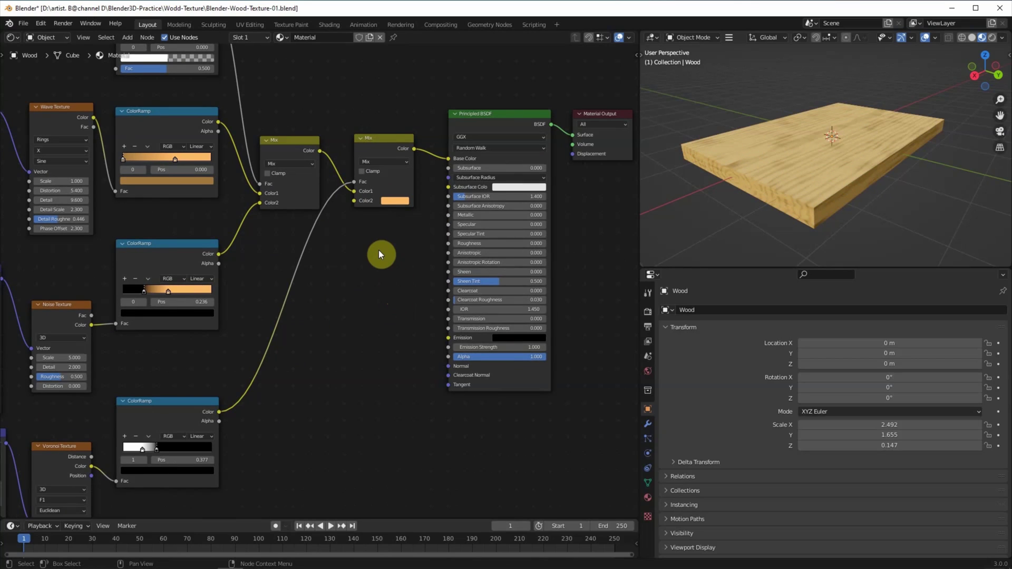
{"action": "middle_click_drag", "start_coordinate": [327, 414], "coordinate": [402, 273]}
{"action": "left_click", "coordinate": [152, 419]}
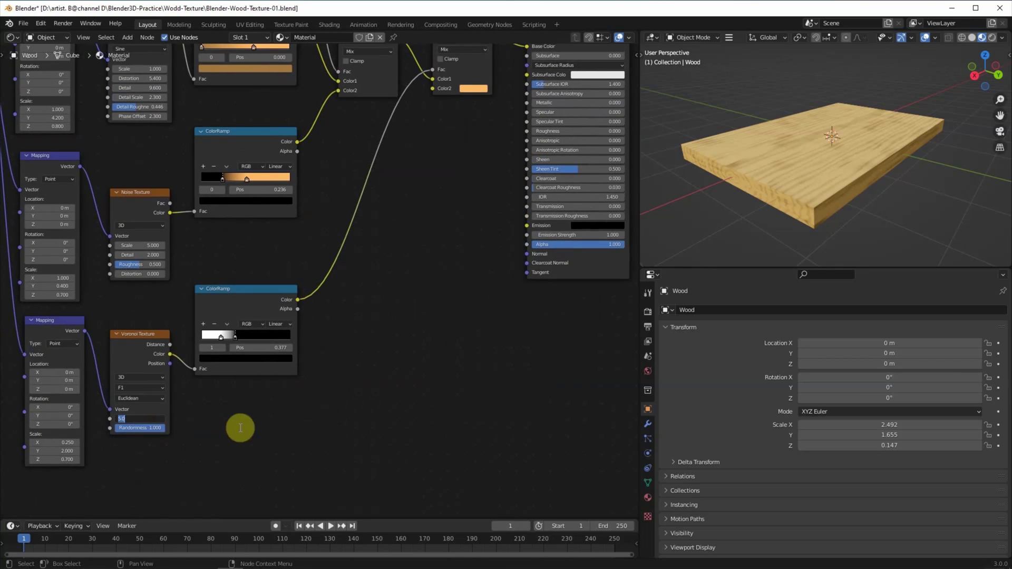
{"action": "type", "text": "100"}
{"action": "key", "text": "Return"}
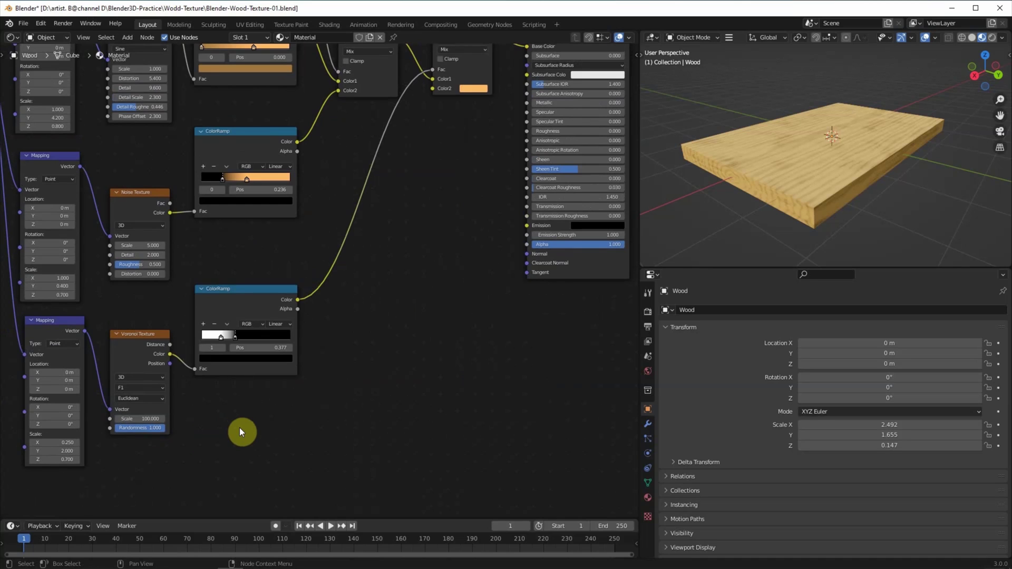
{"action": "middle_click_drag", "start_coordinate": [445, 282], "coordinate": [407, 346]}
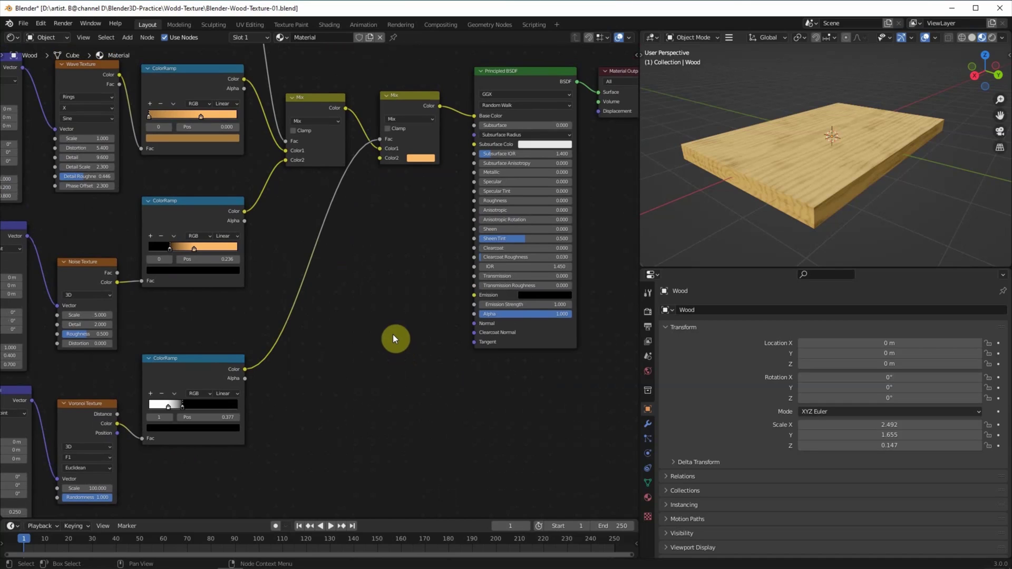
Step: Add a Bump node below the wood shader nodes
{"action": "left_click", "coordinate": [131, 42]}
{"action": "type", "text": "bump"}
{"action": "key", "text": "Return"}
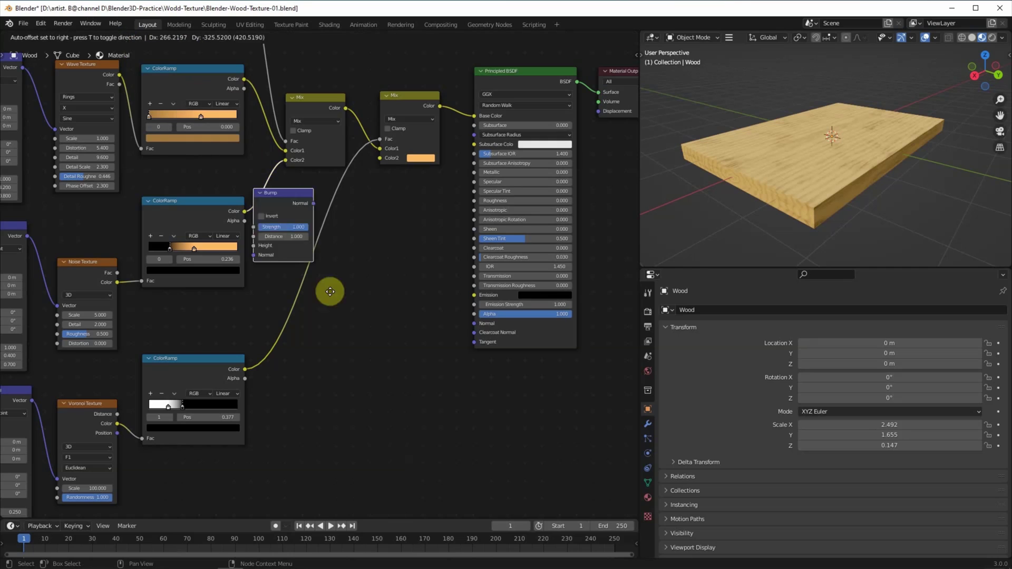
{"action": "left_click", "coordinate": [430, 390]}
{"action": "left_click_drag", "start_coordinate": [414, 361], "coordinate": [423, 367]}
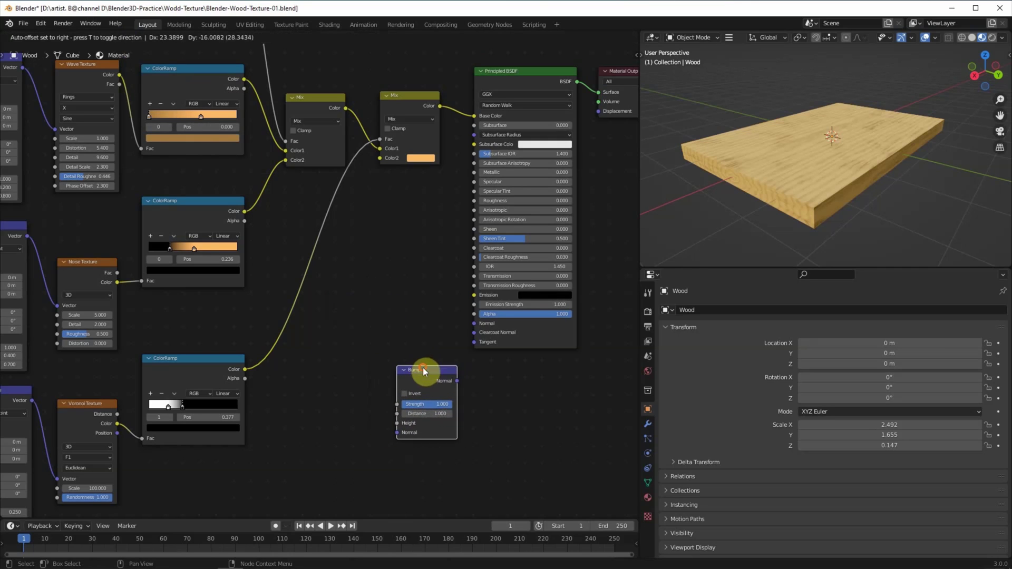
Step: Duplicate the orange Mix node beside the Bump, add an Invert node, and group them
{"action": "left_click", "coordinate": [416, 95]}
{"action": "key", "text": "shift+d"}
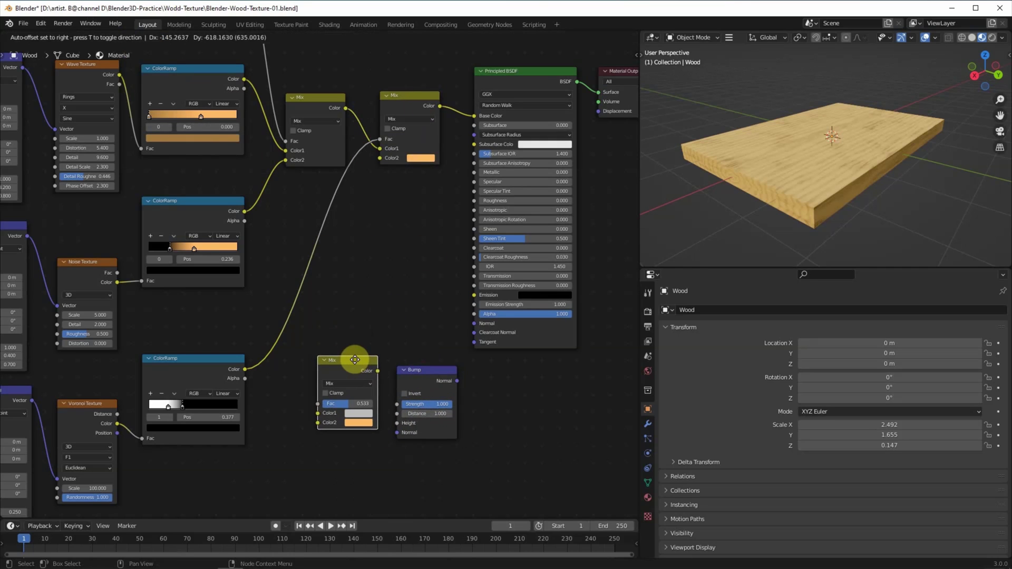
{"action": "left_click", "coordinate": [355, 360]}
{"action": "left_click", "coordinate": [127, 37]}
{"action": "type", "text": "in"}
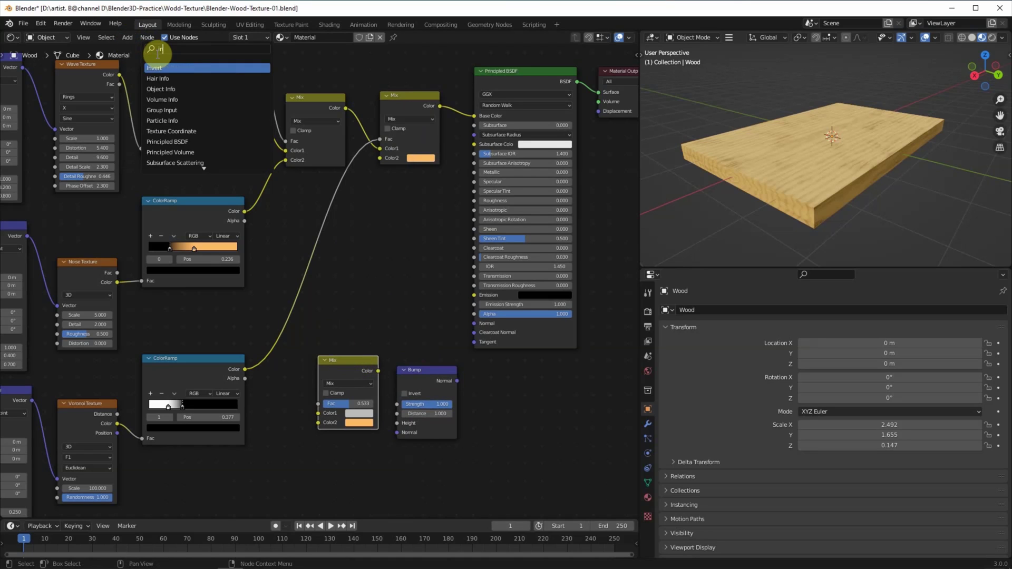
{"action": "key", "text": "Return"}
{"action": "left_click", "coordinate": [304, 453]}
{"action": "left_click_drag", "start_coordinate": [409, 320], "coordinate": [299, 409]}
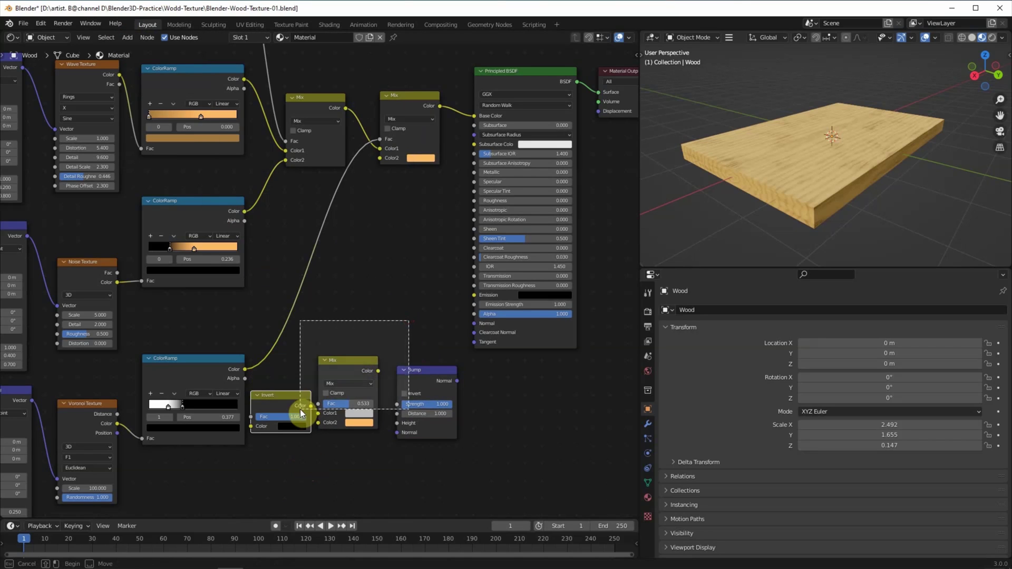
Step: Link ColorRamps into Invert and Mix, Mix into Bump Height, and Bump into the BSDF Normal
{"action": "left_click_drag", "start_coordinate": [349, 359], "coordinate": [370, 366]}
{"action": "mouse_move", "coordinate": [245, 369]}
{"action": "left_mouse_down"}
{"action": "mouse_move", "coordinate": [272, 433]}
{"action": "mouse_move", "coordinate": [289, 402]}
{"action": "mouse_move", "coordinate": [338, 429]}
{"action": "left_mouse_up"}
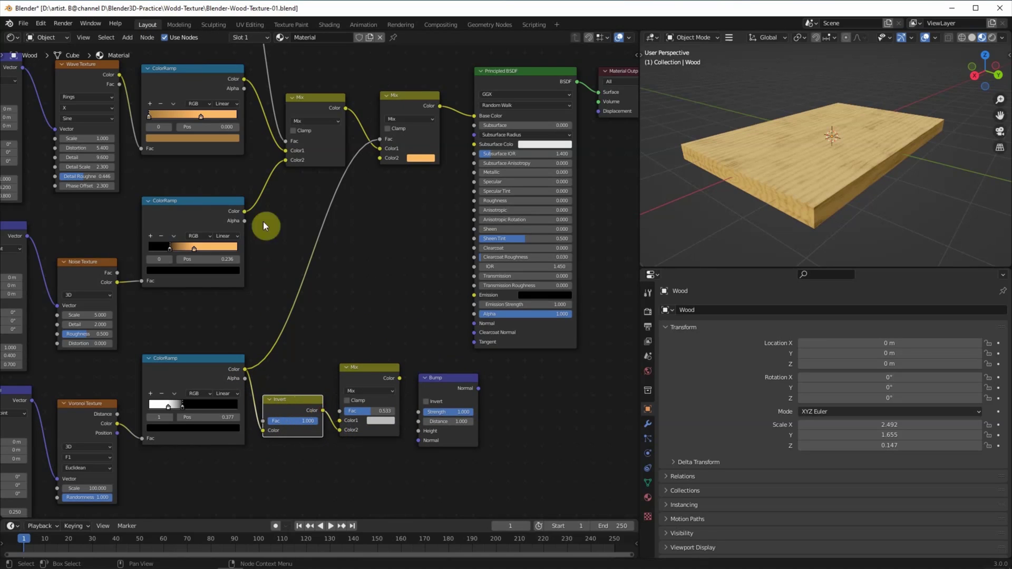
{"action": "mouse_move", "coordinate": [245, 79]}
{"action": "left_mouse_down"}
{"action": "mouse_move", "coordinate": [340, 420]}
{"action": "mouse_move", "coordinate": [294, 414]}
{"action": "left_mouse_up"}
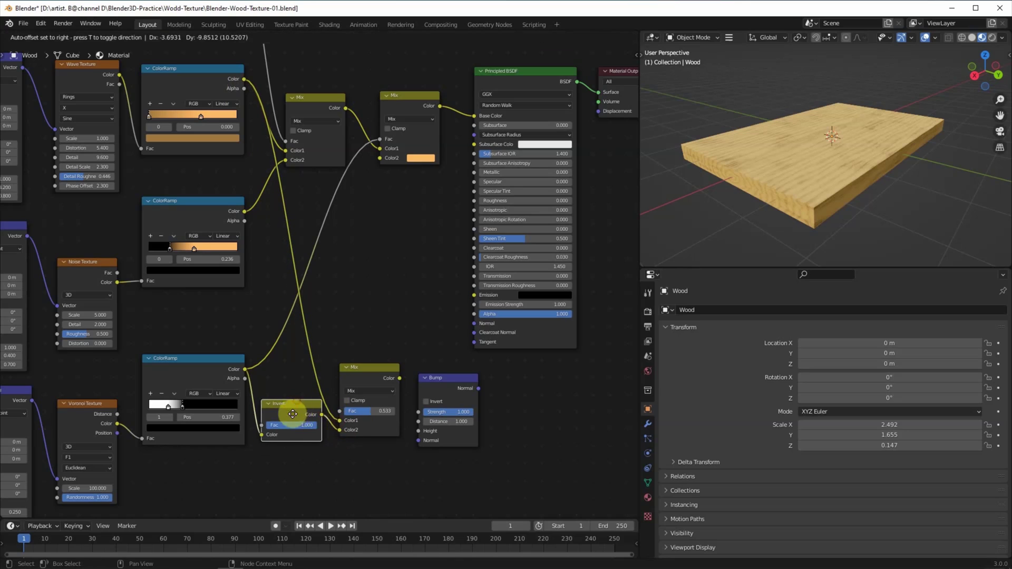
{"action": "left_click_drag", "start_coordinate": [400, 378], "coordinate": [419, 431]}
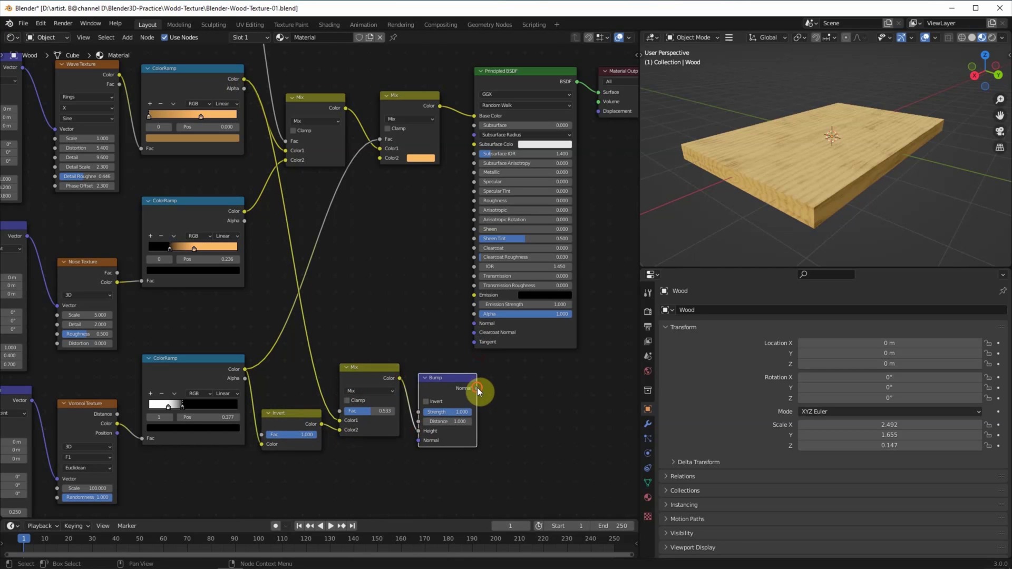
{"action": "left_click_drag", "start_coordinate": [477, 388], "coordinate": [470, 321]}
{"action": "left_click_drag", "start_coordinate": [524, 69], "coordinate": [561, 69]}
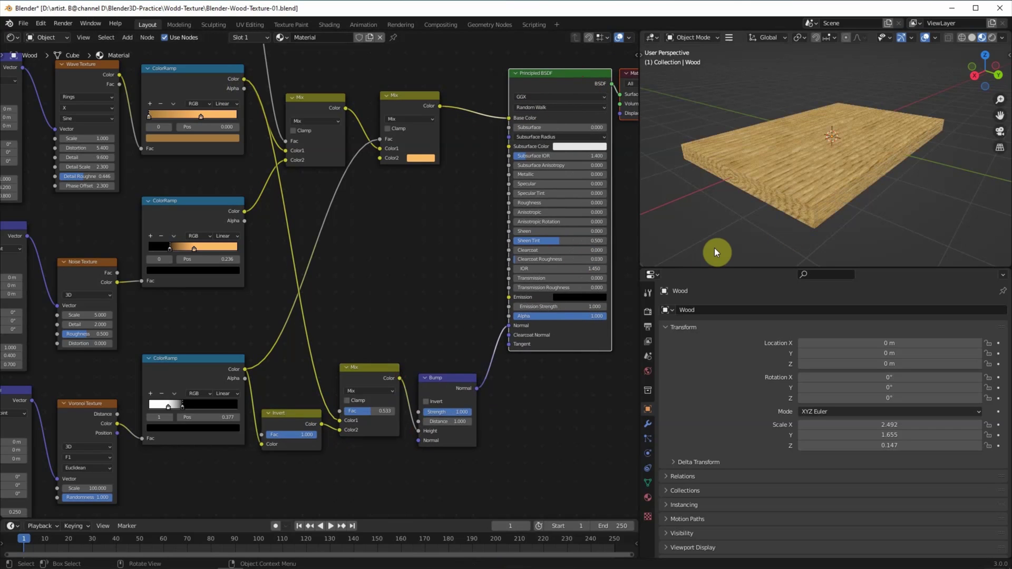
{"action": "left_click_drag", "start_coordinate": [744, 268], "coordinate": [738, 340]}
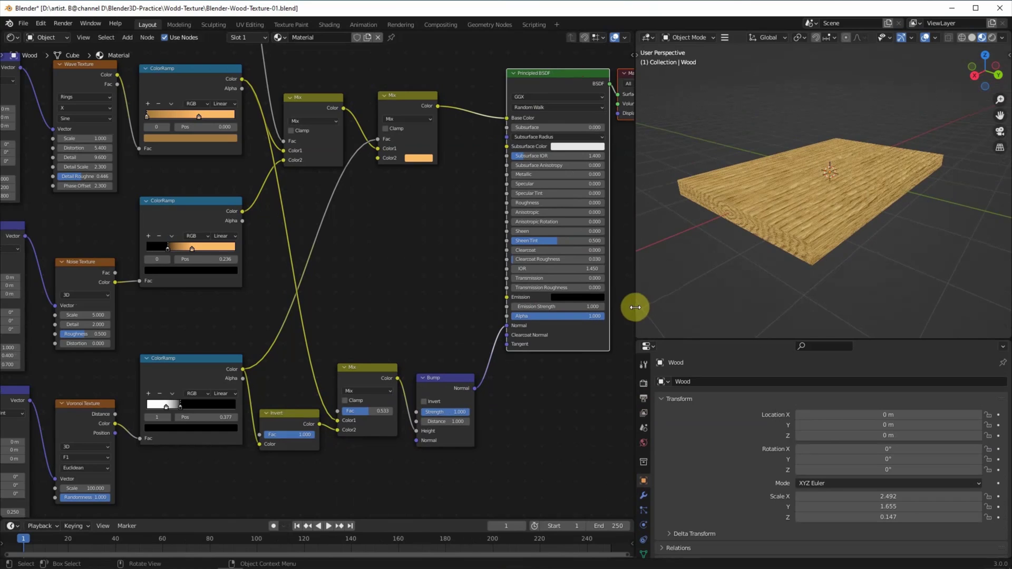
Step: Slide the wood grain along Mapping Location X, then reset it to 0 m
{"action": "left_click_drag", "start_coordinate": [639, 307], "coordinate": [584, 307]}
{"action": "scroll", "coordinate": [409, 246], "scroll_direction": "down", "scroll_amount": 1}
{"action": "scroll", "coordinate": [401, 246], "scroll_direction": "down", "scroll_amount": 1}
{"action": "scroll", "coordinate": [369, 269], "scroll_direction": "down", "scroll_amount": 2}
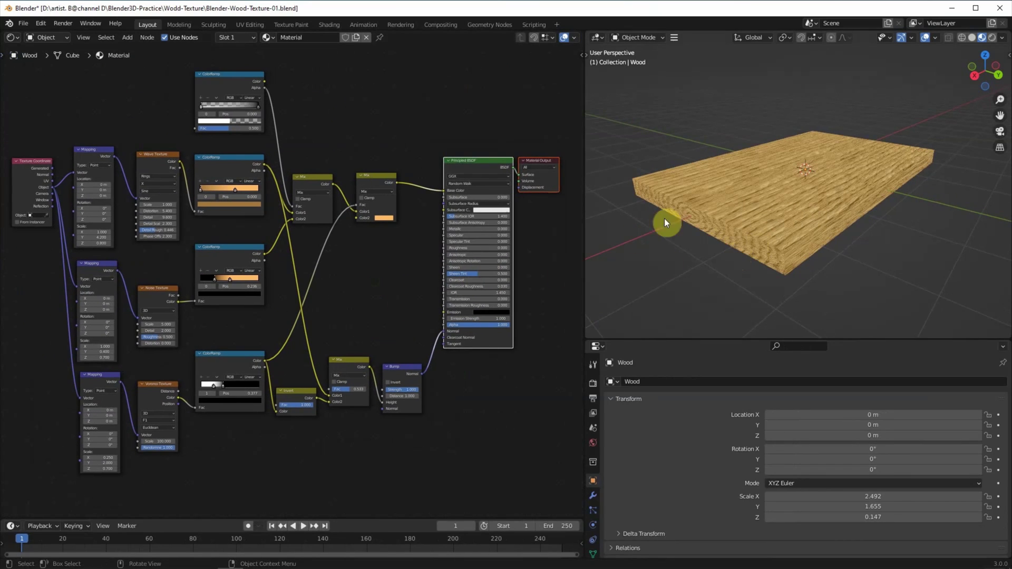
{"action": "scroll", "coordinate": [72, 222], "scroll_direction": "up", "scroll_amount": 1}
{"action": "left_click_drag", "start_coordinate": [74, 177], "coordinate": [100, 176]}
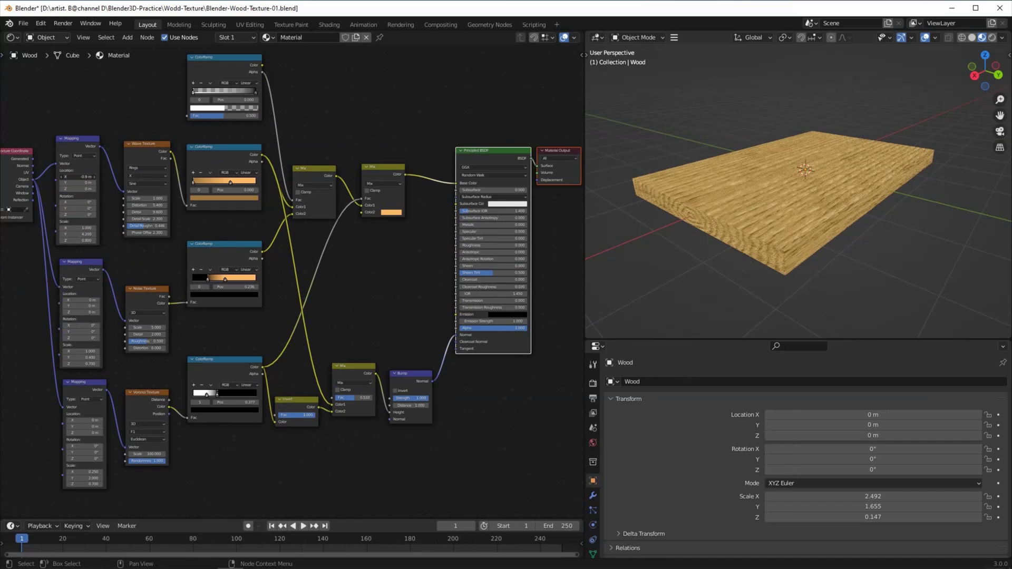
{"action": "left_click_drag", "start_coordinate": [79, 177], "coordinate": [55, 181]}
{"action": "left_click", "coordinate": [86, 182]}
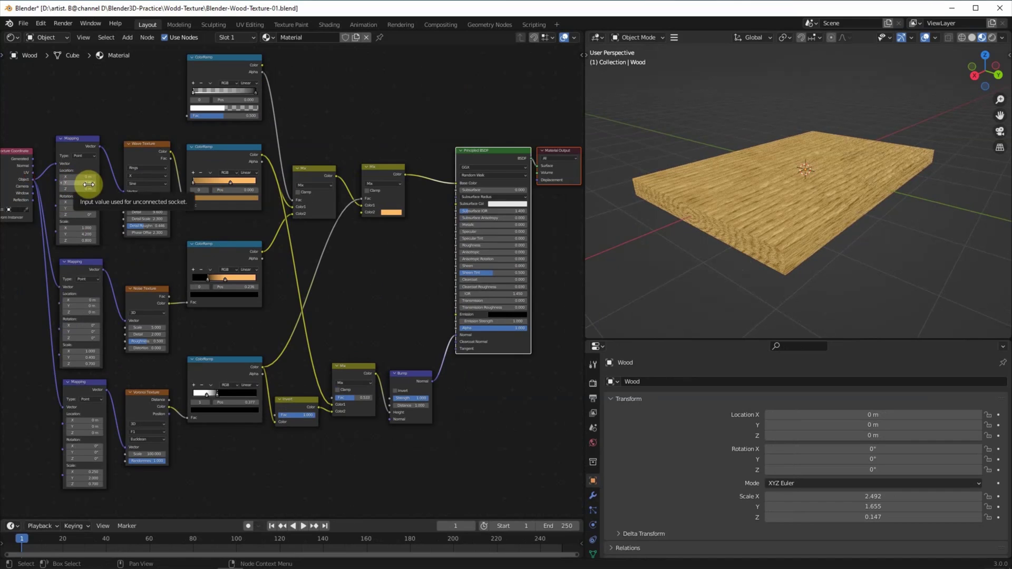
Step: Offset the Mapping Location to 1.5 m in Y and 1 m in Z, then orbit to inspect
{"action": "left_click", "coordinate": [88, 184]}
{"action": "type", "text": ".5"}
{"action": "key", "text": "Tab"}
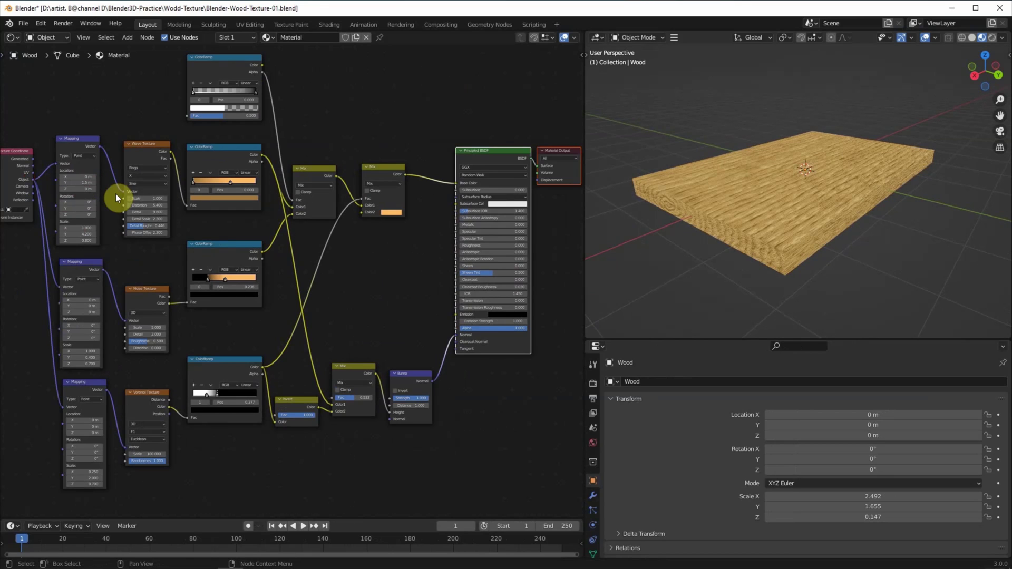
{"action": "type", "text": "1"}
{"action": "key", "text": "Return"}
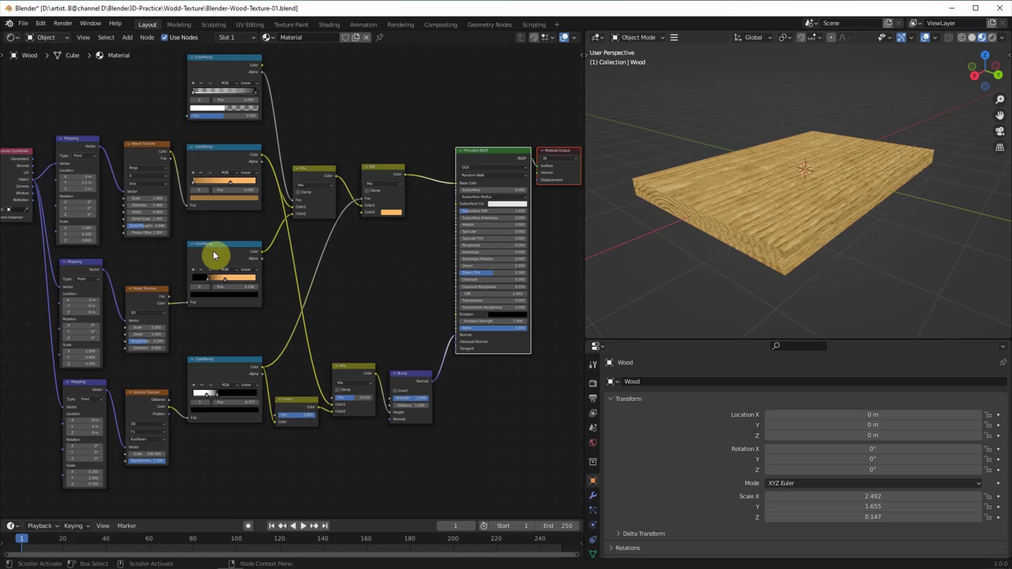
{"action": "scroll", "coordinate": [744, 289], "scroll_direction": "up", "scroll_amount": 1}
{"action": "mouse_move", "coordinate": [744, 289]}
{"action": "middle_mouse_down"}
{"action": "mouse_move", "coordinate": [760, 263]}
{"action": "mouse_move", "coordinate": [723, 280]}
{"action": "middle_mouse_up"}
{"action": "left_click", "coordinate": [12, 36]}
Step: Turn the left area into a 3D Viewport and set the render engine to Cycles
{"action": "left_click", "coordinate": [23, 66]}
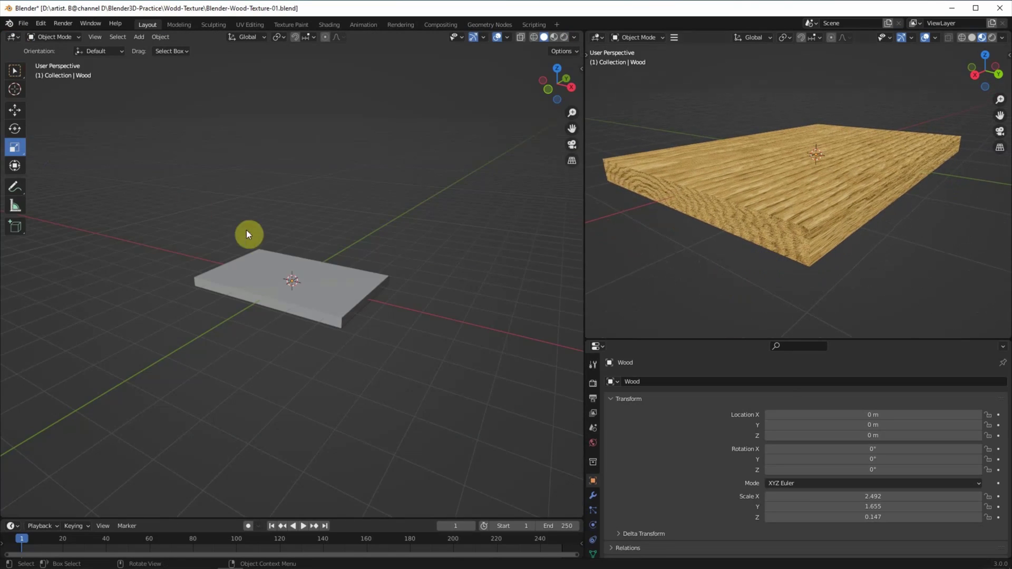
{"action": "mouse_move", "coordinate": [405, 302]}
{"action": "middle_mouse_down"}
{"action": "mouse_move", "coordinate": [318, 294]}
{"action": "mouse_move", "coordinate": [348, 302]}
{"action": "middle_mouse_up"}
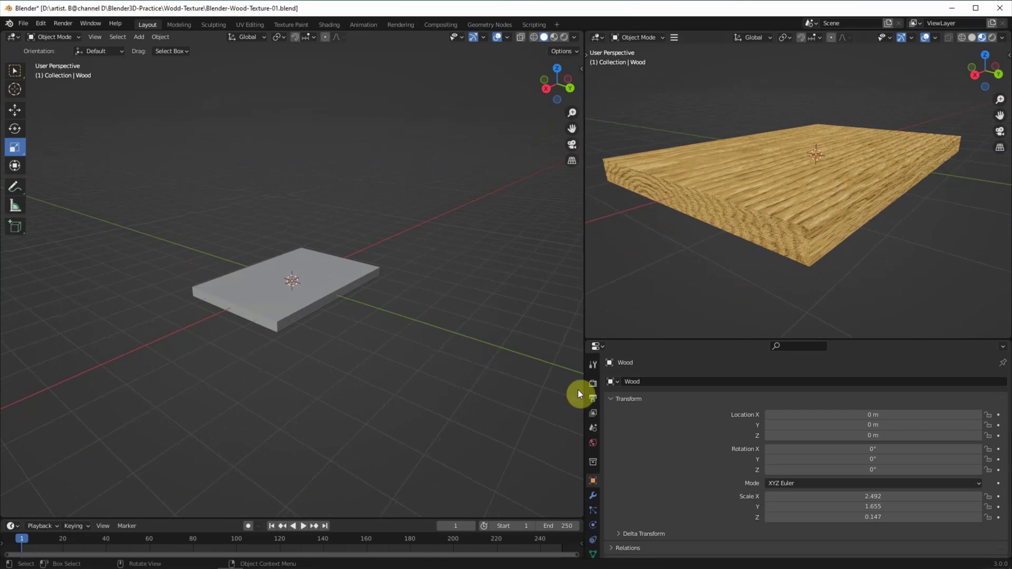
{"action": "left_click", "coordinate": [592, 383]}
{"action": "left_click", "coordinate": [780, 381]}
{"action": "left_click", "coordinate": [787, 416]}
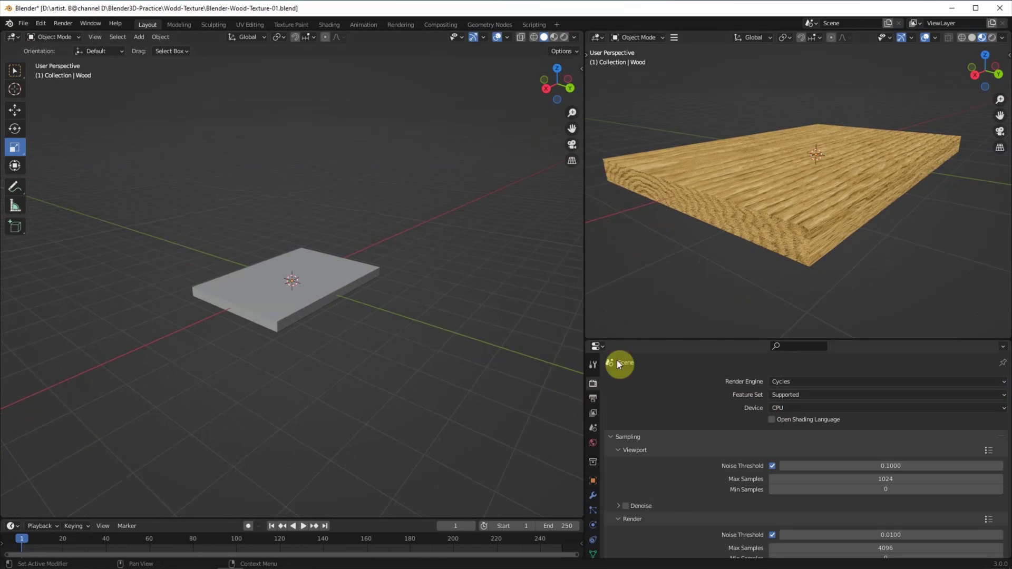
Step: Add a plane, scale it up, and place it below the board as a floor
{"action": "left_click", "coordinate": [139, 37]}
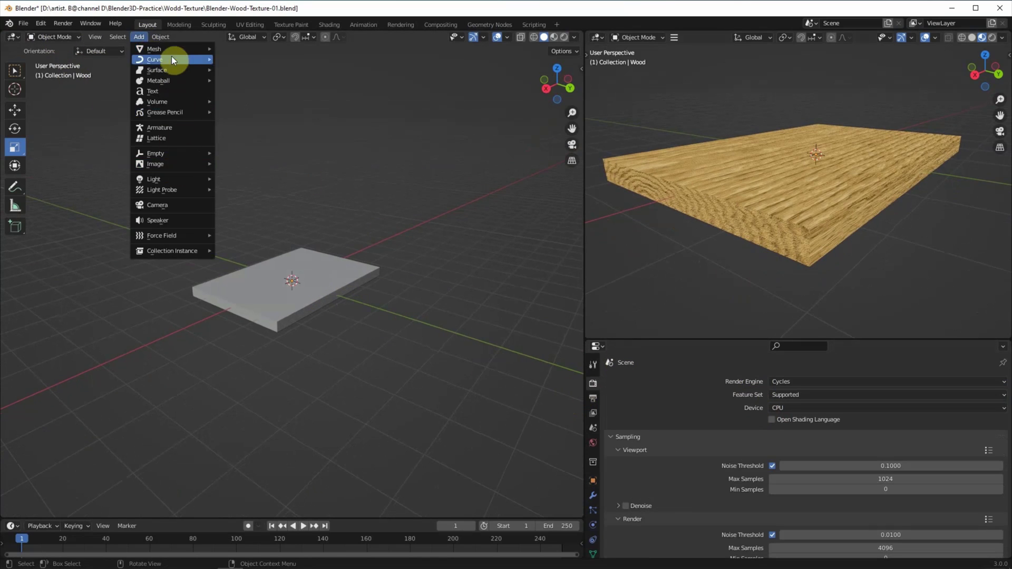
{"action": "left_click", "coordinate": [232, 49]}
{"action": "key", "text": "s"}
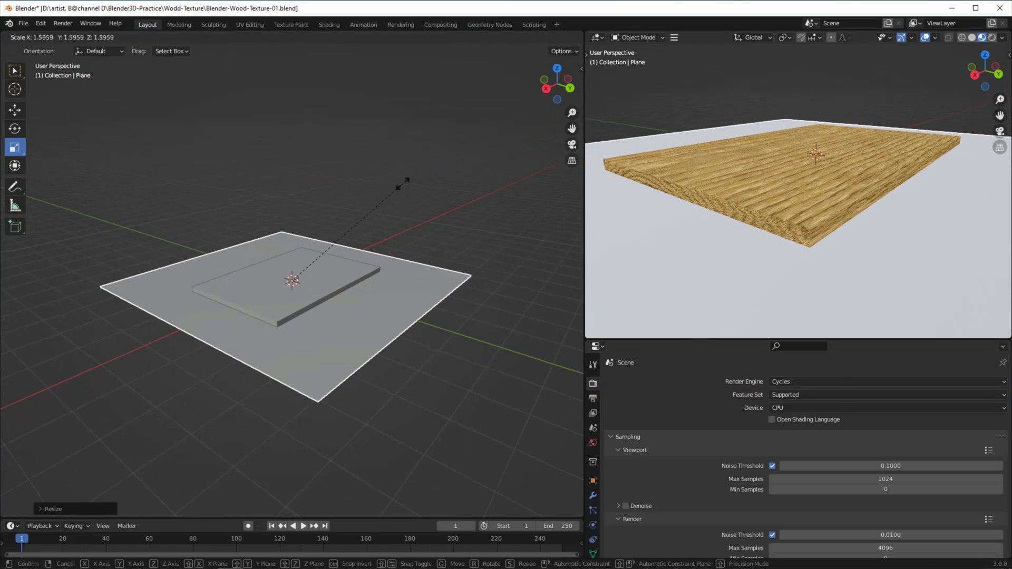
{"action": "left_click", "coordinate": [400, 184]}
{"action": "key", "text": "ctrl+KP_1"}
{"action": "key", "text": "g"}
{"action": "left_click", "coordinate": [408, 244]}
{"action": "key", "text": "s"}
{"action": "left_click", "coordinate": [506, 224]}
{"action": "mouse_move", "coordinate": [658, 191]}
{"action": "middle_mouse_down"}
{"action": "mouse_move", "coordinate": [615, 230]}
{"action": "mouse_move", "coordinate": [662, 214]}
{"action": "mouse_move", "coordinate": [663, 201]}
{"action": "mouse_move", "coordinate": [522, 235]}
{"action": "middle_mouse_up"}
{"action": "key", "text": "s"}
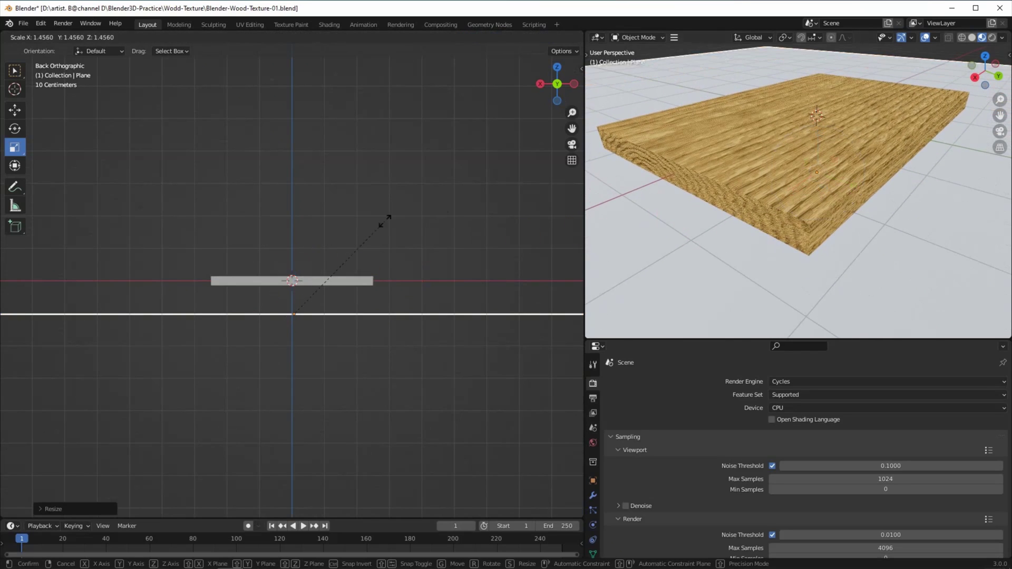
{"action": "left_click", "coordinate": [344, 216]}
Step: Give the floor plane a lavender-purple Base Color material
{"action": "scroll", "coordinate": [593, 519], "scroll_direction": "down", "scroll_amount": 3}
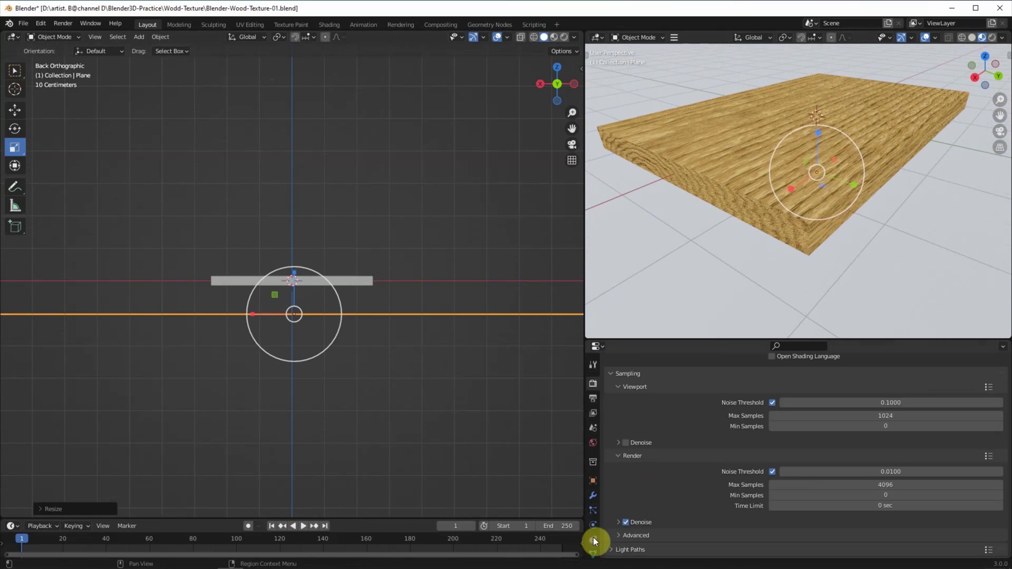
{"action": "scroll", "coordinate": [593, 530], "scroll_direction": "down", "scroll_amount": 2}
{"action": "left_click", "coordinate": [593, 528]}
{"action": "left_click", "coordinate": [807, 522]}
{"action": "left_click", "coordinate": [919, 422]}
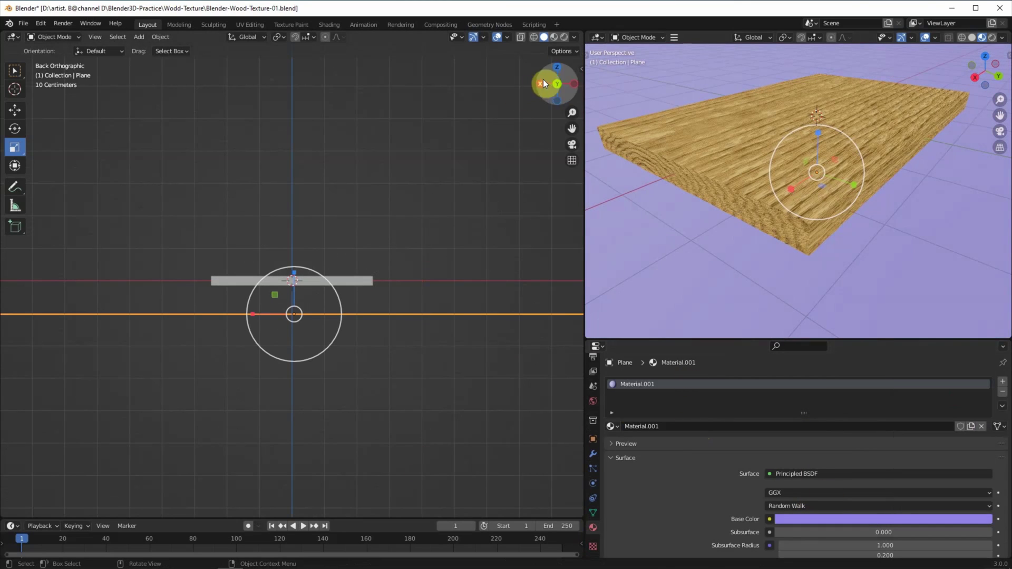
{"action": "left_click", "coordinate": [310, 110]}
{"action": "left_click", "coordinate": [139, 36]}
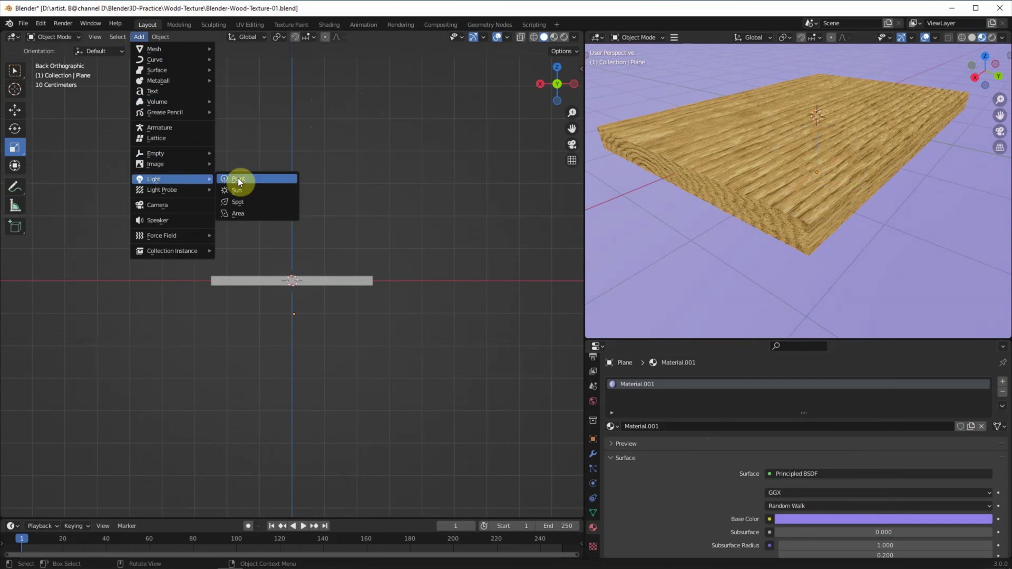
Step: Add an Area light, enlarge it, and position it above and right of the board
{"action": "left_click", "coordinate": [238, 213]}
{"action": "key", "text": "g"}
{"action": "left_click", "coordinate": [372, 134]}
{"action": "key", "text": "s"}
{"action": "left_click", "coordinate": [526, 97]}
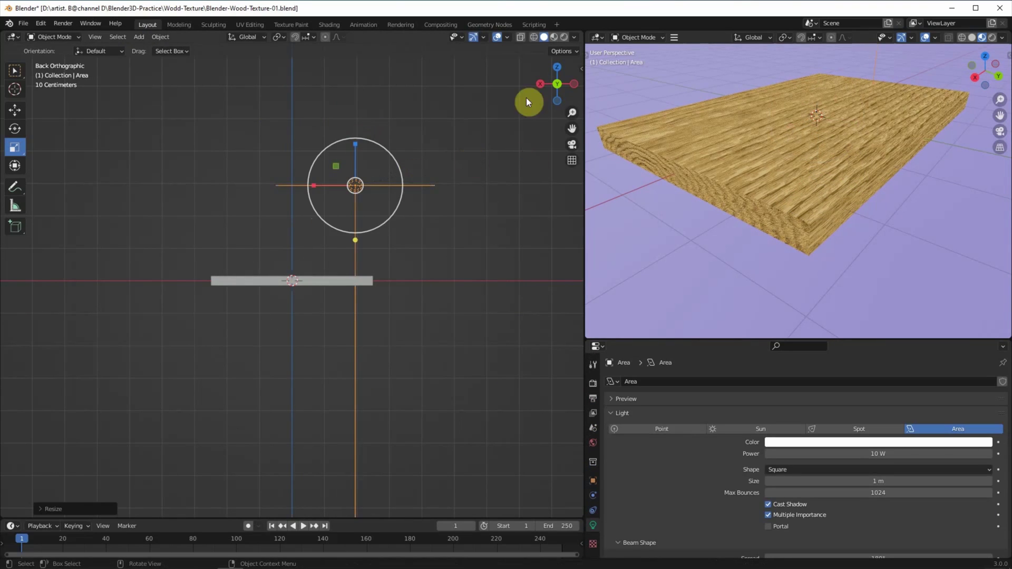
{"action": "key", "text": "KP_7"}
{"action": "key", "text": "g"}
{"action": "left_click", "coordinate": [481, 198]}
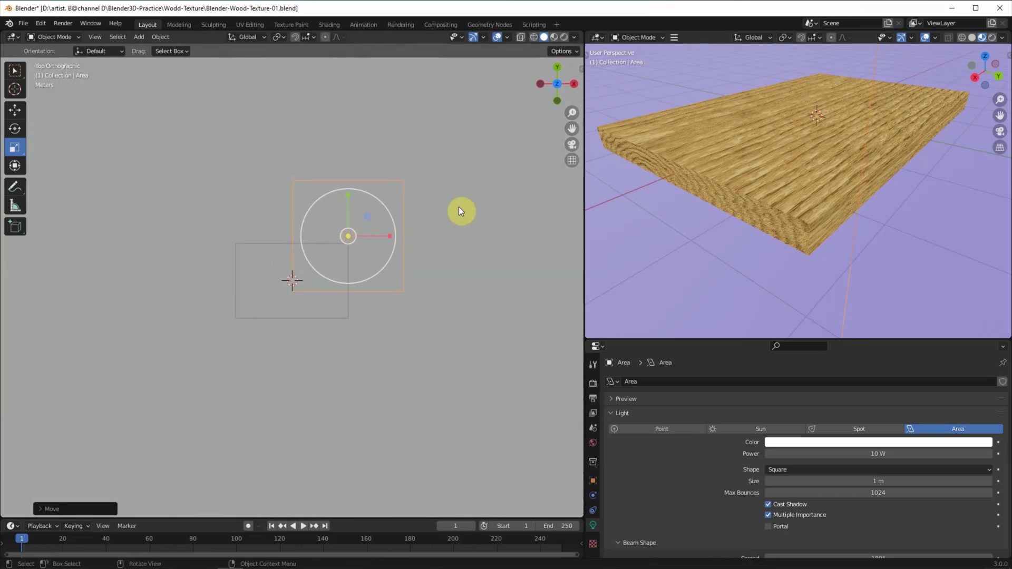
Step: Set the light Power to 500 W and show the right view in Rendered shading
{"action": "scroll", "coordinate": [657, 486], "scroll_direction": "down", "scroll_amount": 1}
{"action": "double_click", "coordinate": [893, 434]}
{"action": "type", "text": "500"}
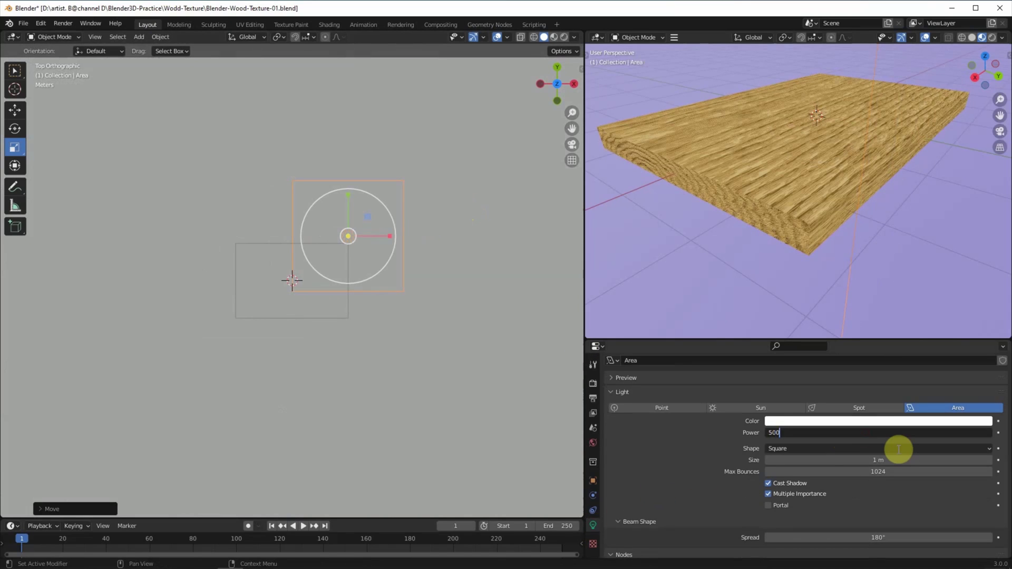
{"action": "key", "text": "Return"}
{"action": "left_click", "coordinate": [991, 38]}
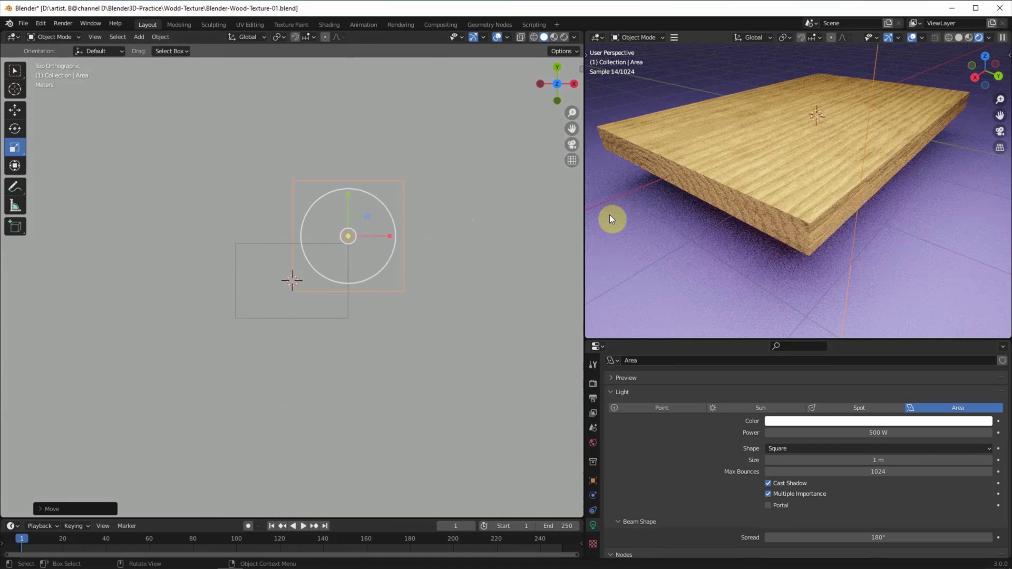
{"action": "left_click_drag", "start_coordinate": [377, 242], "coordinate": [391, 226]}
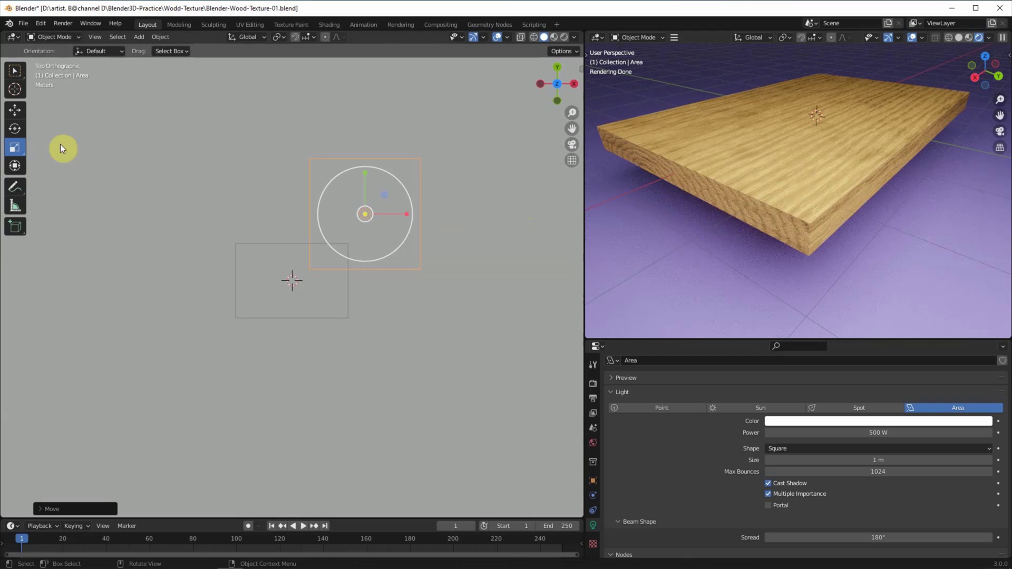
{"action": "left_click", "coordinate": [139, 37]}
{"action": "mouse_move", "coordinate": [154, 49]}
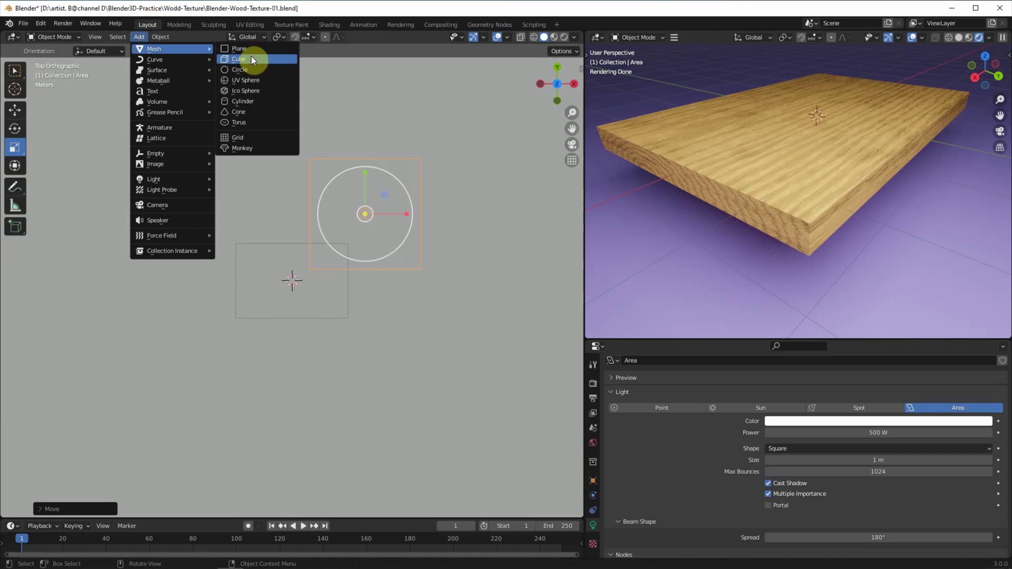
Step: Add a cube positioned over the board's edge
{"action": "left_click", "coordinate": [251, 56]}
{"action": "key", "text": "g"}
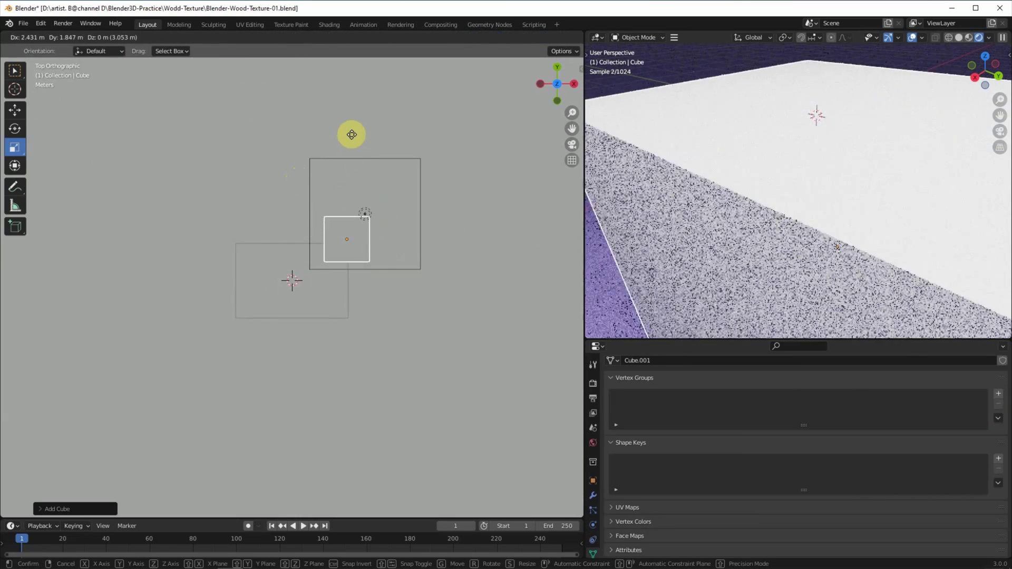
{"action": "left_click", "coordinate": [350, 136]}
Step: Give Wood a Boolean Difference modifier using the cube, hide the cube, and enlarge the render view
{"action": "left_click", "coordinate": [316, 311]}
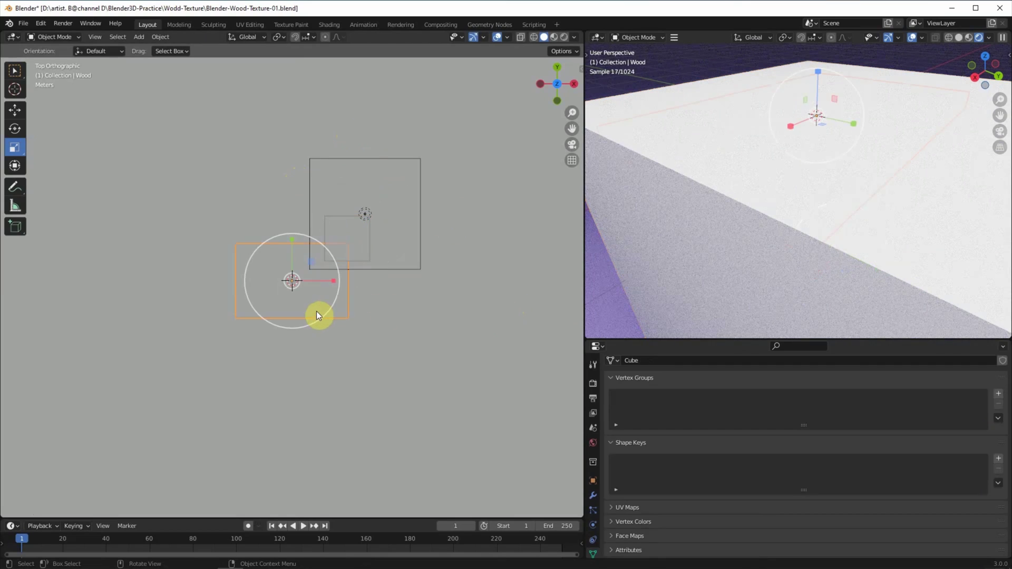
{"action": "left_click", "coordinate": [592, 454]}
{"action": "left_click", "coordinate": [631, 380]}
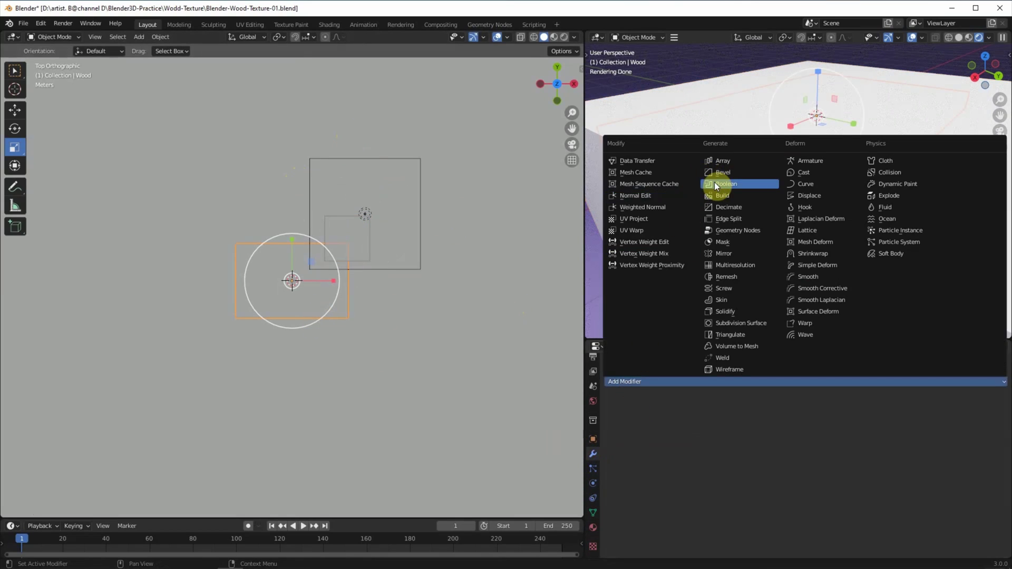
{"action": "left_click", "coordinate": [713, 184]}
{"action": "left_click", "coordinate": [986, 441]}
{"action": "left_click", "coordinate": [340, 232]}
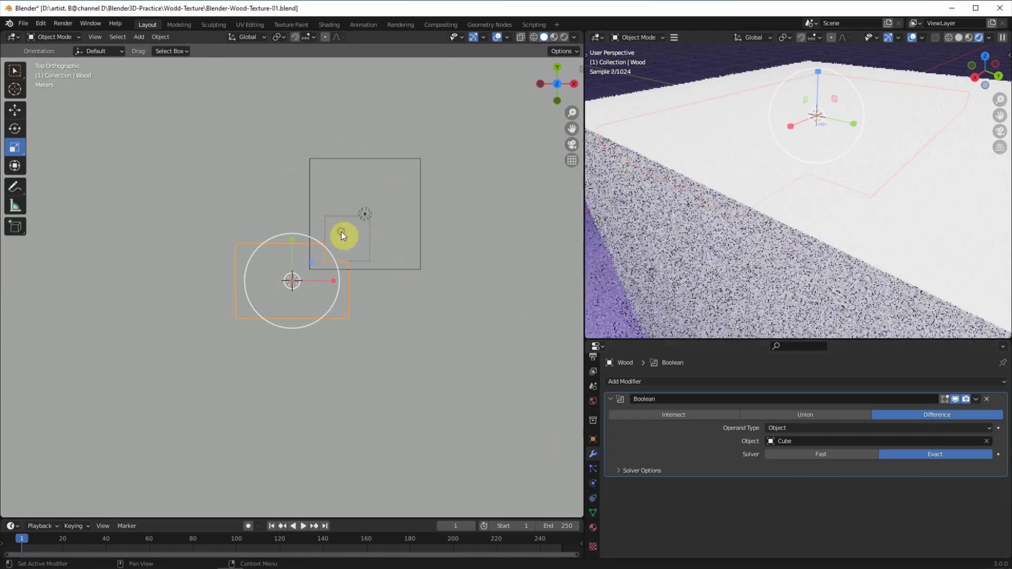
{"action": "left_click", "coordinate": [340, 232]}
{"action": "key", "text": "h"}
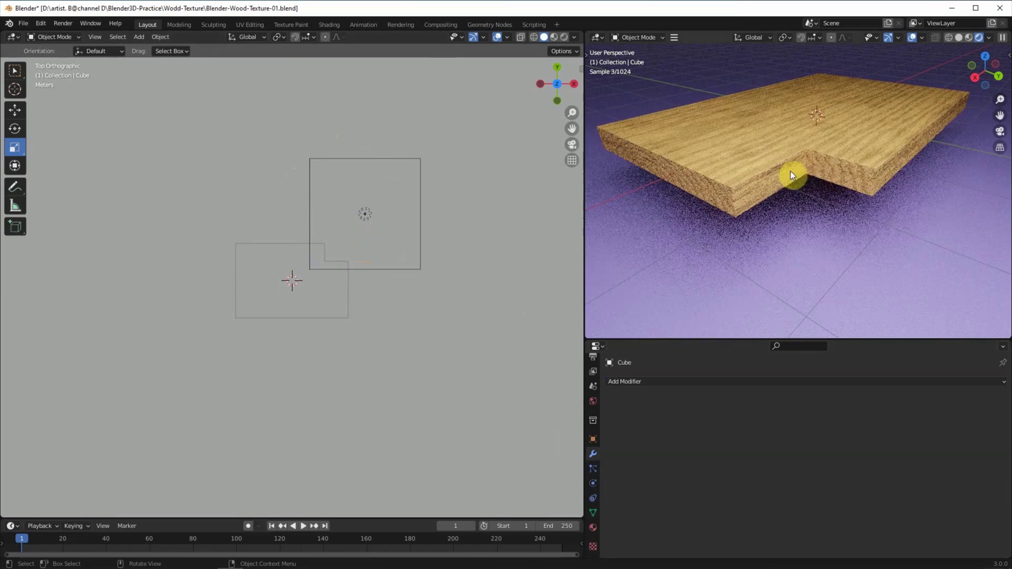
{"action": "mouse_move", "coordinate": [579, 230]}
{"action": "left_mouse_down"}
{"action": "mouse_move", "coordinate": [201, 338]}
{"action": "mouse_move", "coordinate": [208, 551]}
{"action": "left_mouse_up"}
{"action": "middle_click_drag", "start_coordinate": [369, 448], "coordinate": [515, 377]}
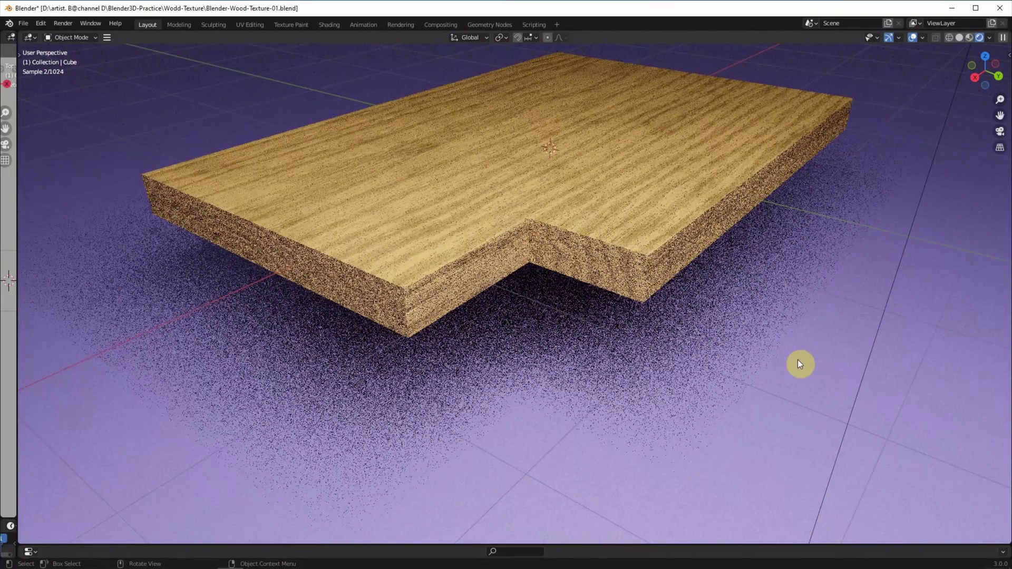
Step: Turn off the 3D Cursor and Extras viewport overlays
{"action": "left_click", "coordinate": [899, 37]}
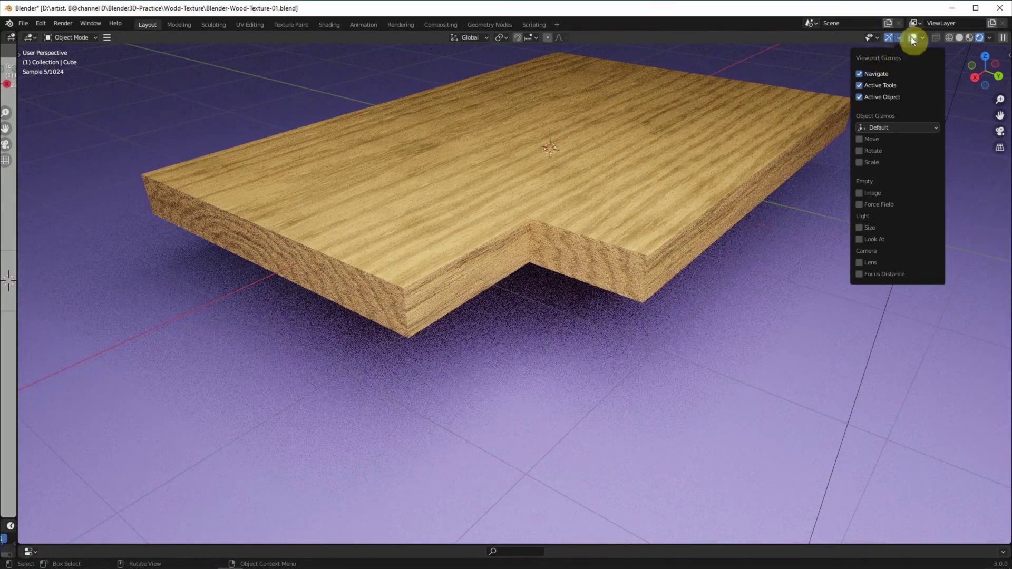
{"action": "left_click", "coordinate": [922, 38]}
{"action": "left_click", "coordinate": [927, 112]}
{"action": "left_click", "coordinate": [857, 153]}
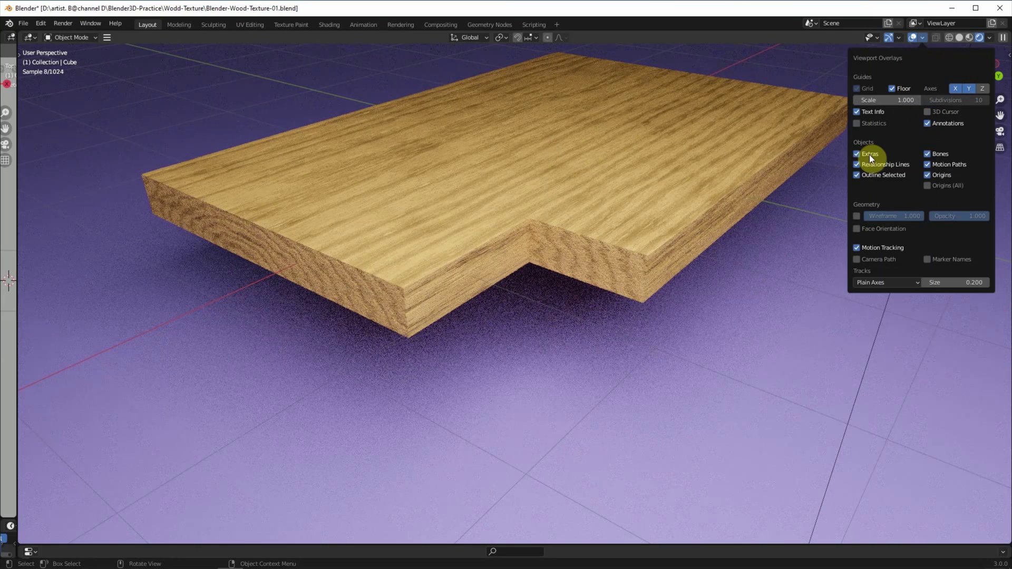